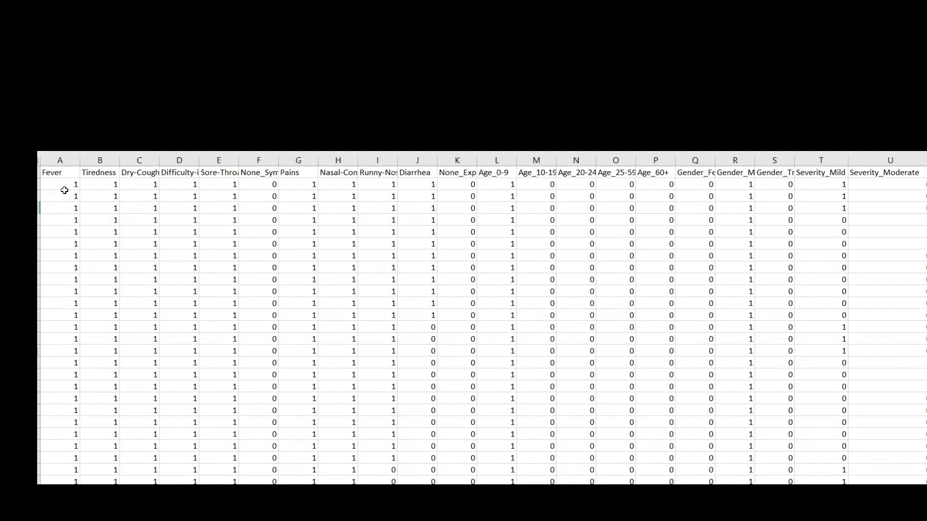
Check in Excel that the data runs down to row 5801 and across to the Country column.
{"action": "left_click", "coordinate": [66, 187]}
{"action": "left_click", "coordinate": [112, 195]}
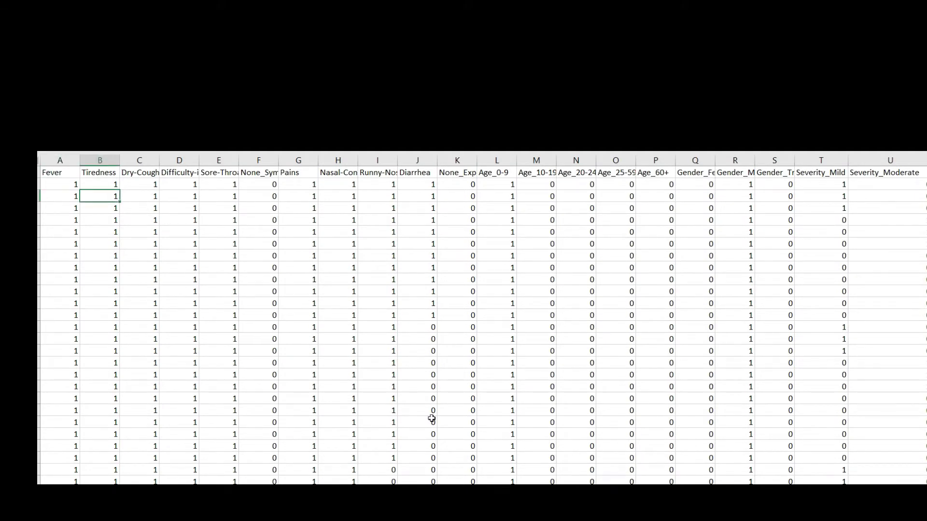
{"action": "left_click", "coordinate": [152, 201]}
{"action": "key", "text": "ctrl+Down"}
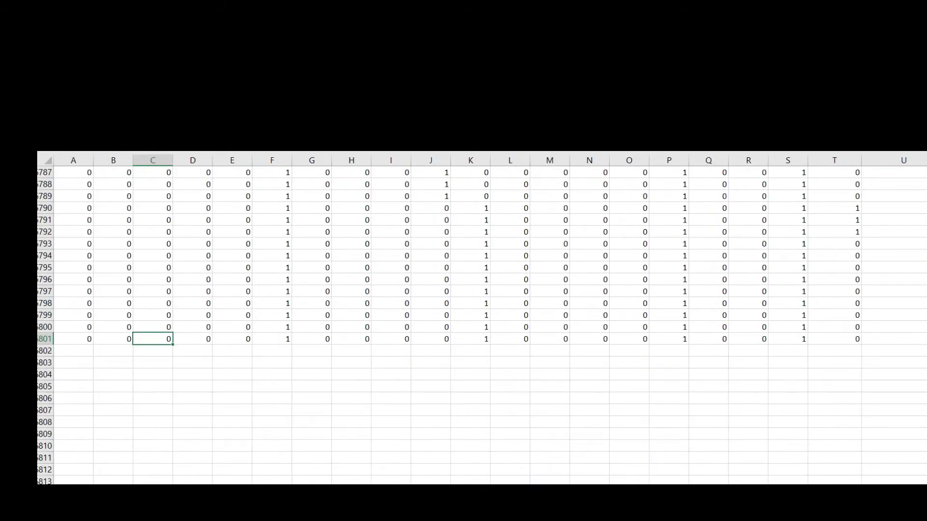
{"action": "key", "text": "ctrl+Right"}
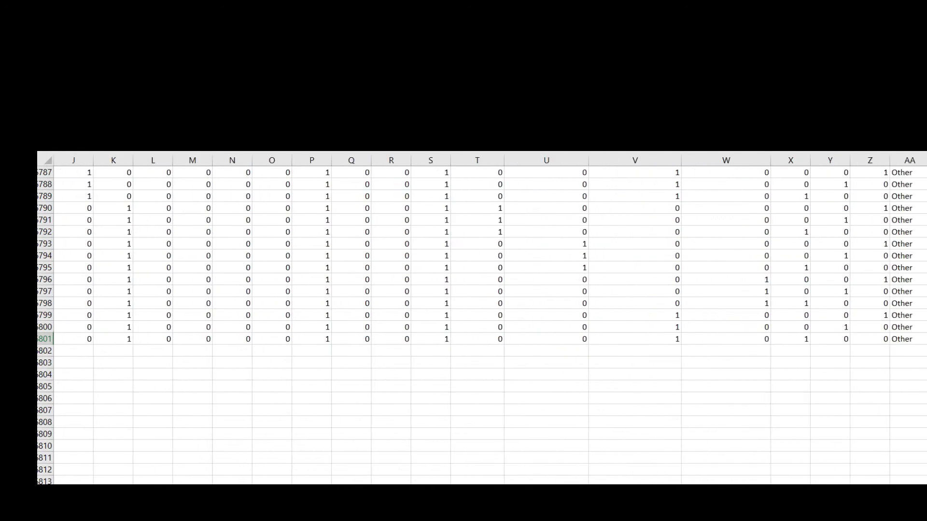
{"action": "key", "text": "ctrl+Up"}
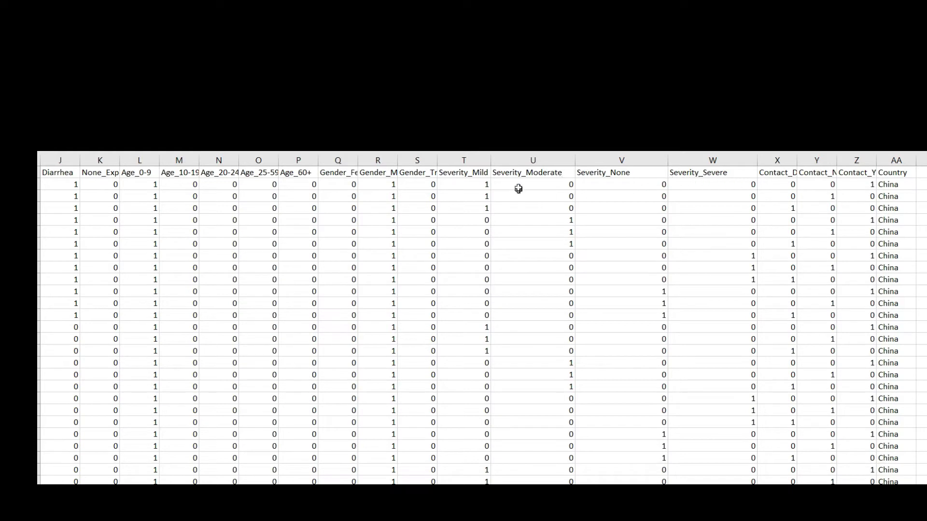
Check where the Severity_Mild column ends, then return to RapidMiner Studio.
{"action": "left_click", "coordinate": [475, 187]}
{"action": "key", "text": "ctrl+Down"}
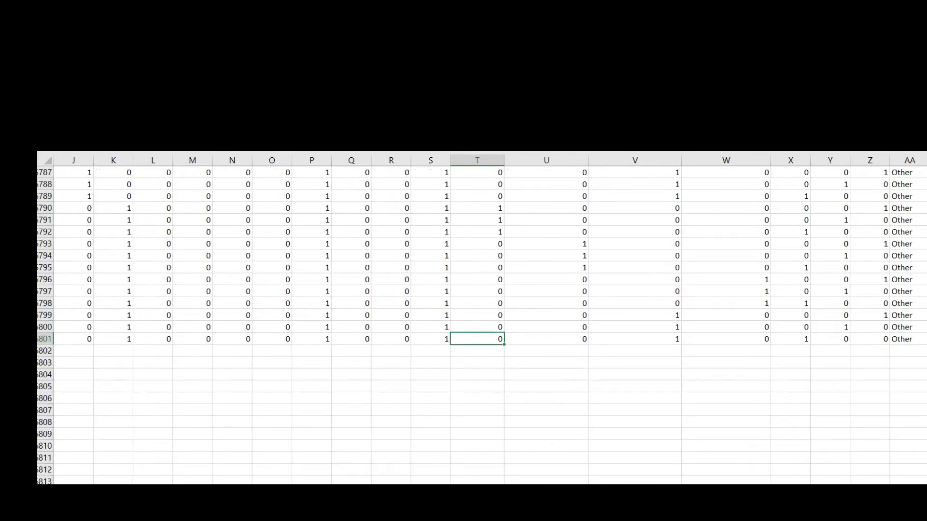
{"action": "scroll", "coordinate": [644, 192], "scroll_direction": "up", "scroll_amount": 20}
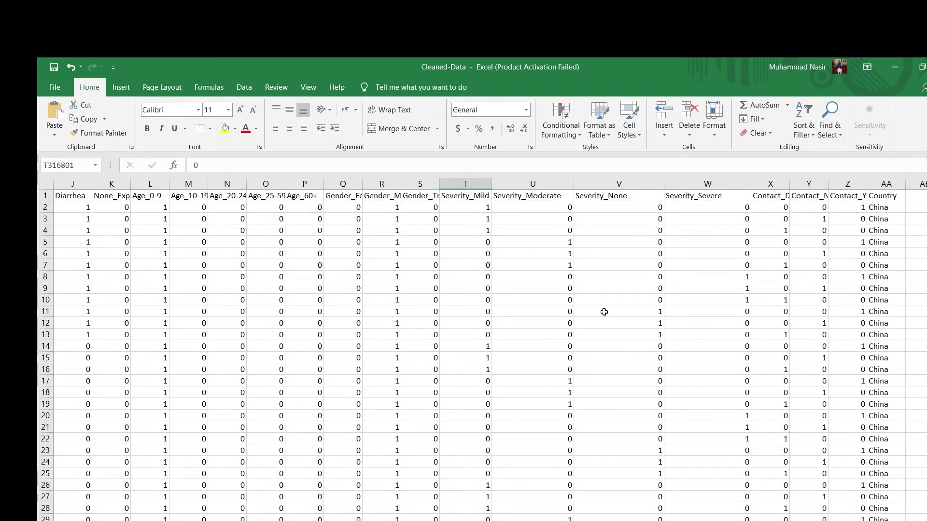
{"action": "key", "text": "alt+Tab"}
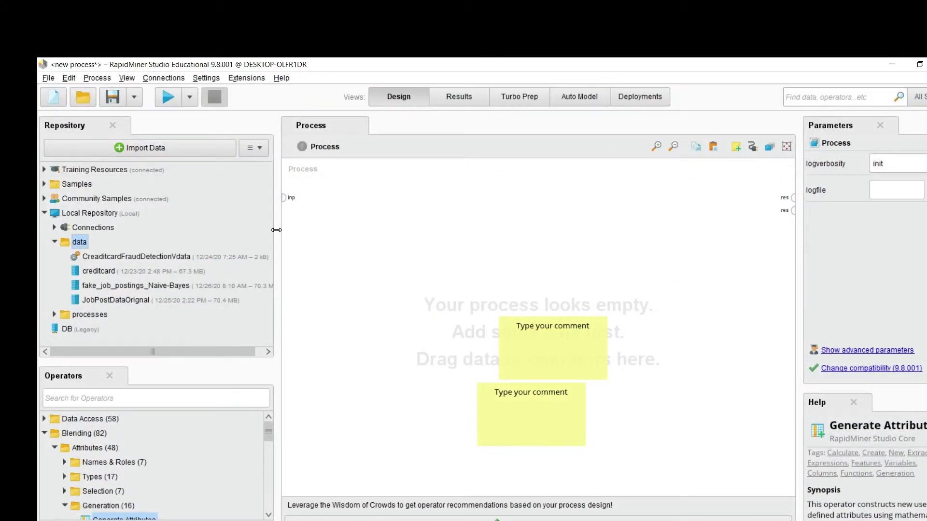
Import Cleaned-Data.csv from this computer into Local Repository/data as Cleaned-Data, keeping the default formats.
{"action": "left_click_drag", "start_coordinate": [276, 230], "coordinate": [248, 236]}
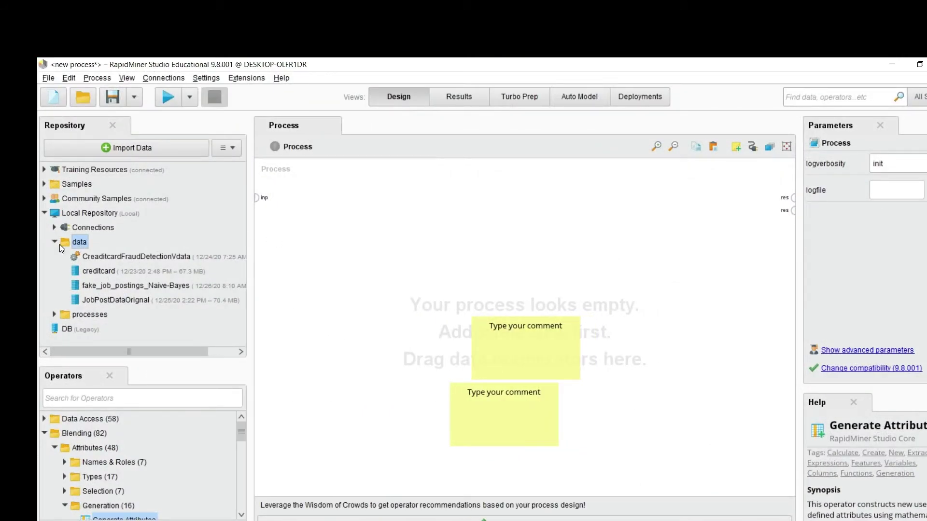
{"action": "left_click", "coordinate": [150, 151]}
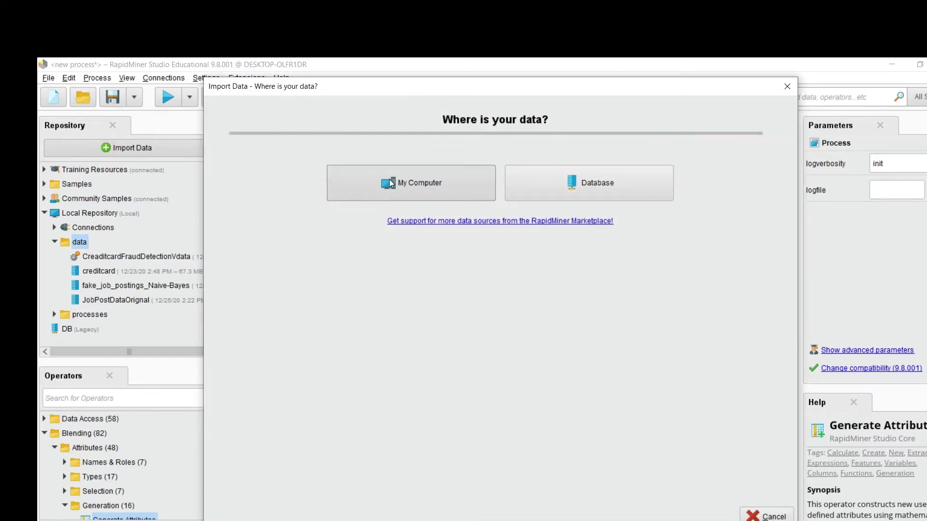
{"action": "left_click", "coordinate": [389, 179]}
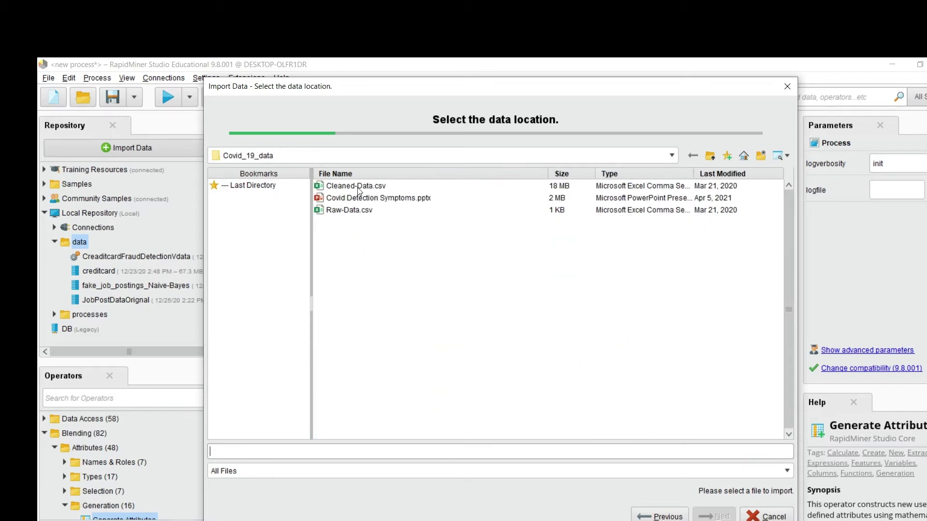
{"action": "left_click", "coordinate": [358, 187]}
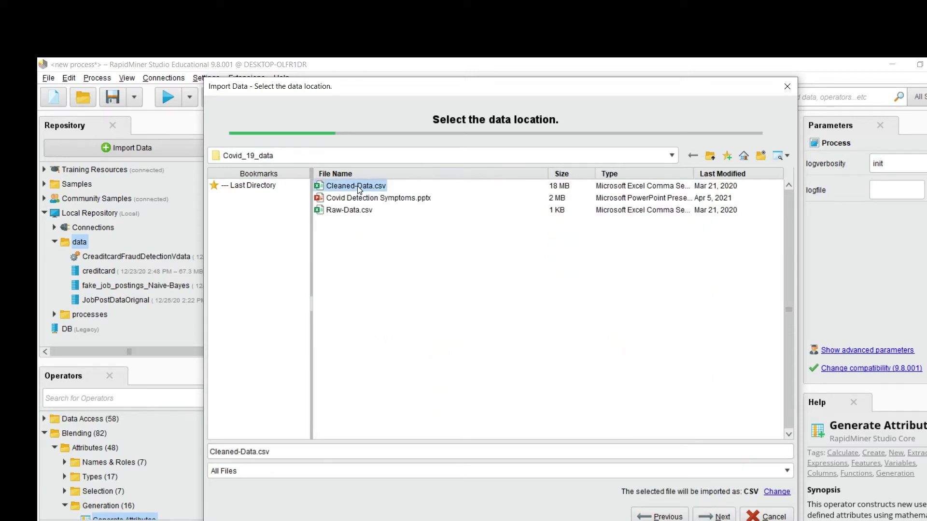
{"action": "left_click", "coordinate": [706, 516]}
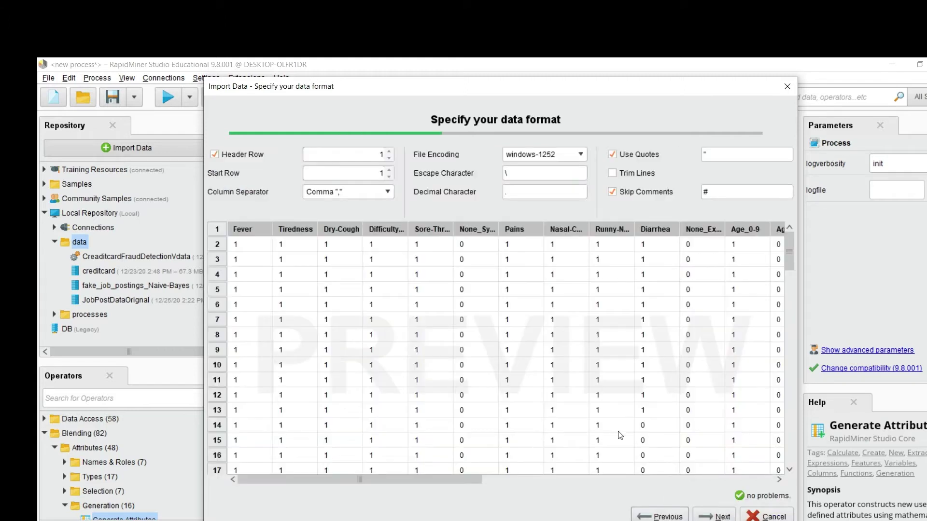
{"action": "left_click", "coordinate": [706, 516]}
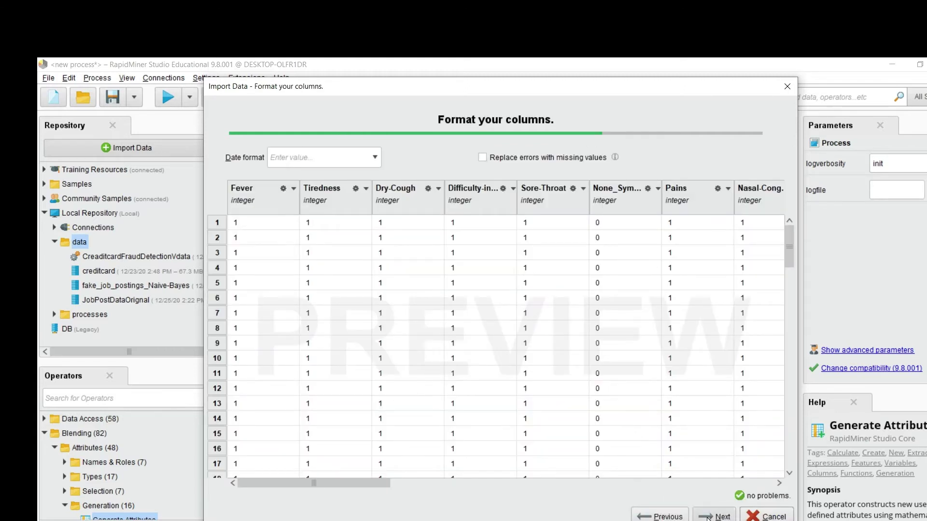
{"action": "left_click", "coordinate": [707, 516]}
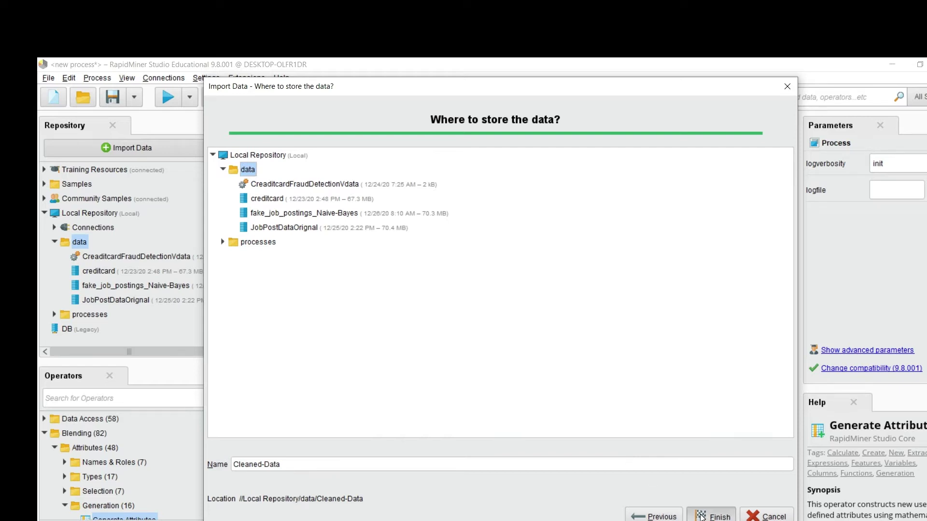
{"action": "left_click", "coordinate": [702, 516]}
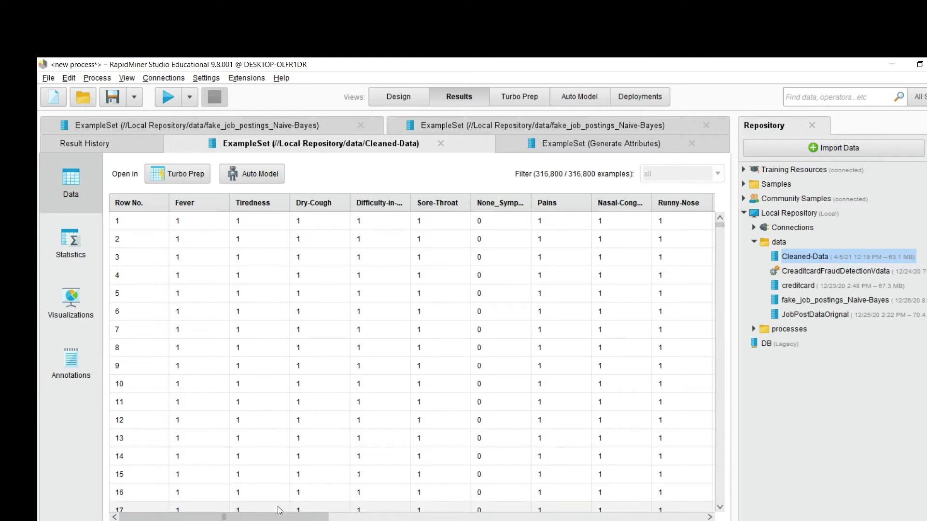
In Design view, add a Retrieve Cleaned-Data operator to the process canvas.
{"action": "left_click", "coordinate": [390, 99]}
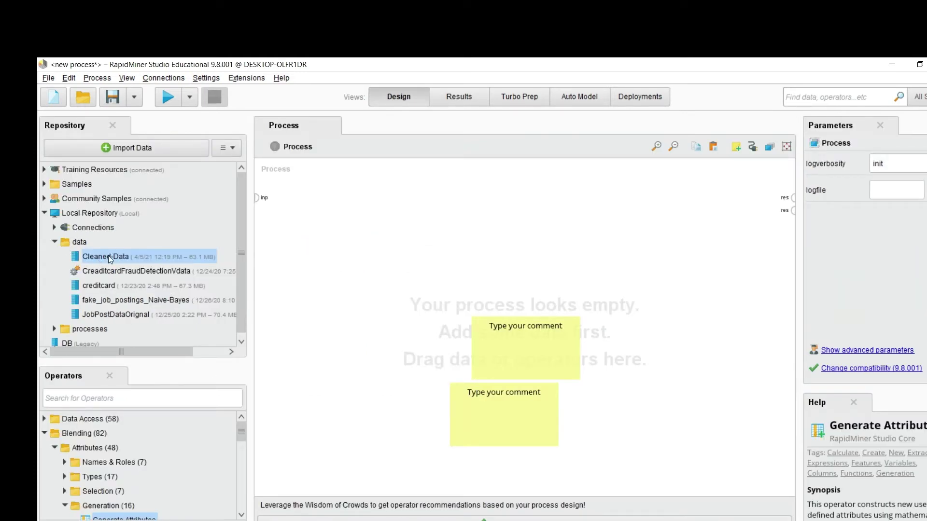
{"action": "left_click_drag", "start_coordinate": [91, 258], "coordinate": [319, 212]}
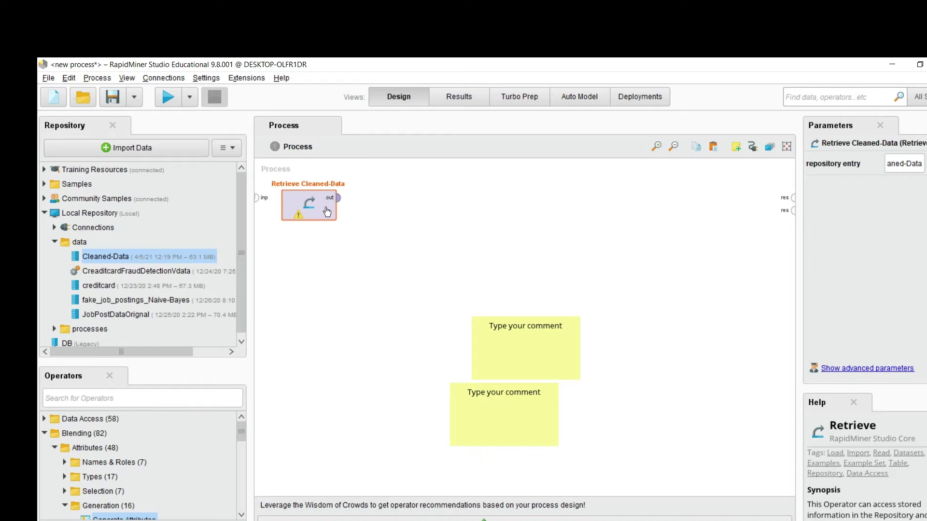
{"action": "key", "text": "ctrl+z"}
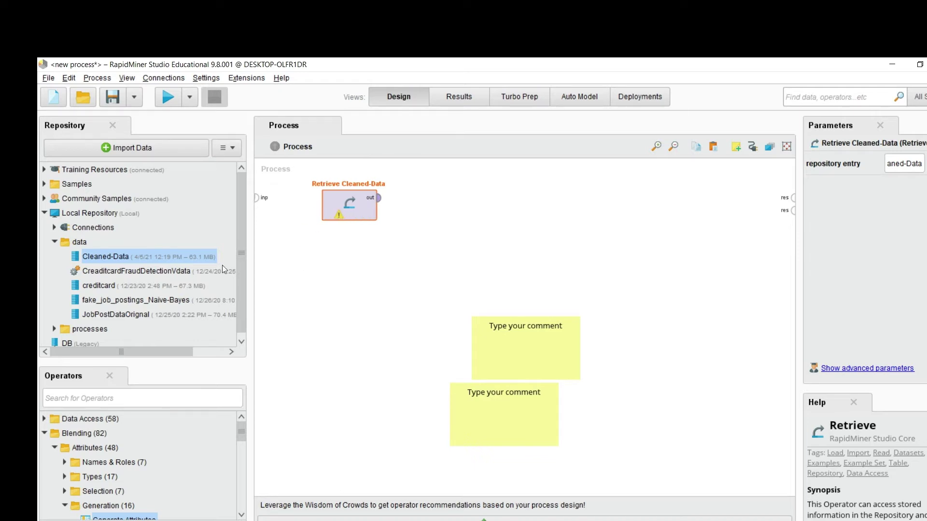
Look over the Severity columns in the Results table, then go back to Design.
{"action": "left_click", "coordinate": [442, 100]}
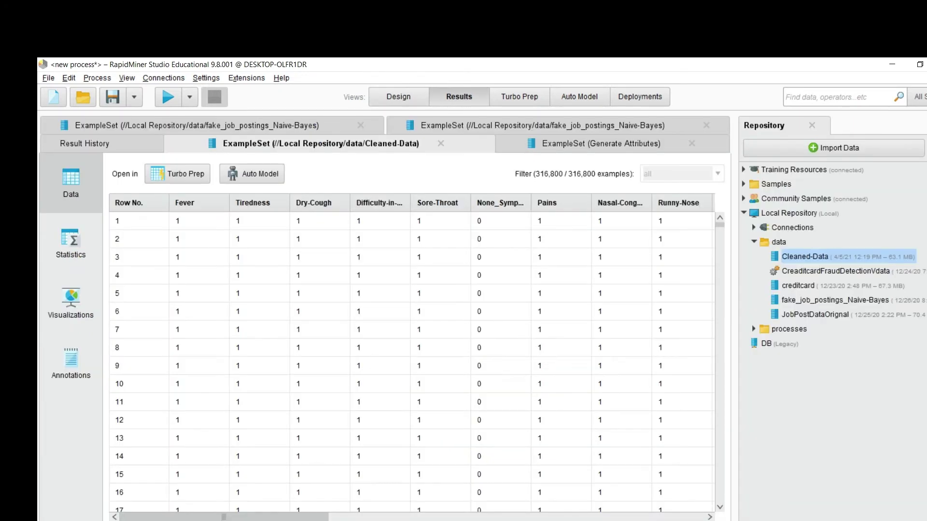
{"action": "left_click_drag", "start_coordinate": [225, 517], "coordinate": [600, 517]}
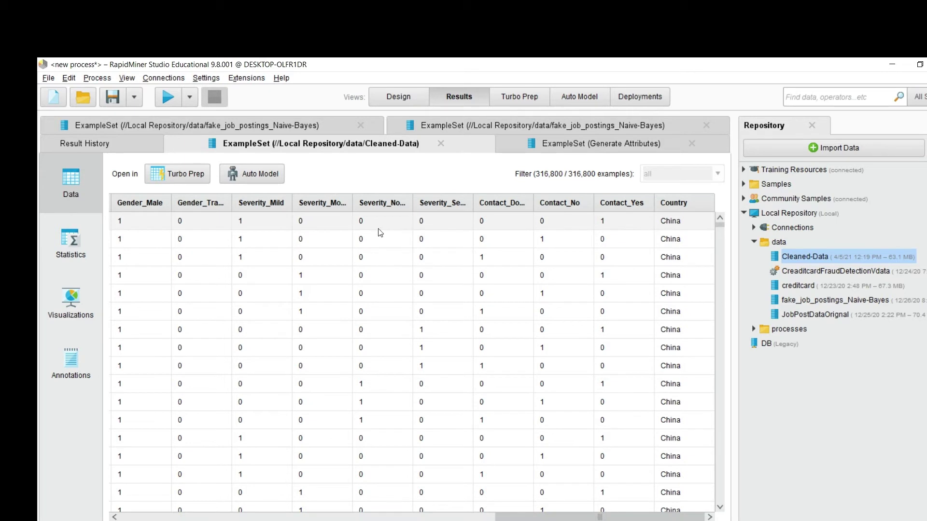
{"action": "left_click_drag", "start_coordinate": [531, 517], "coordinate": [240, 517]}
{"action": "left_click", "coordinate": [396, 96]}
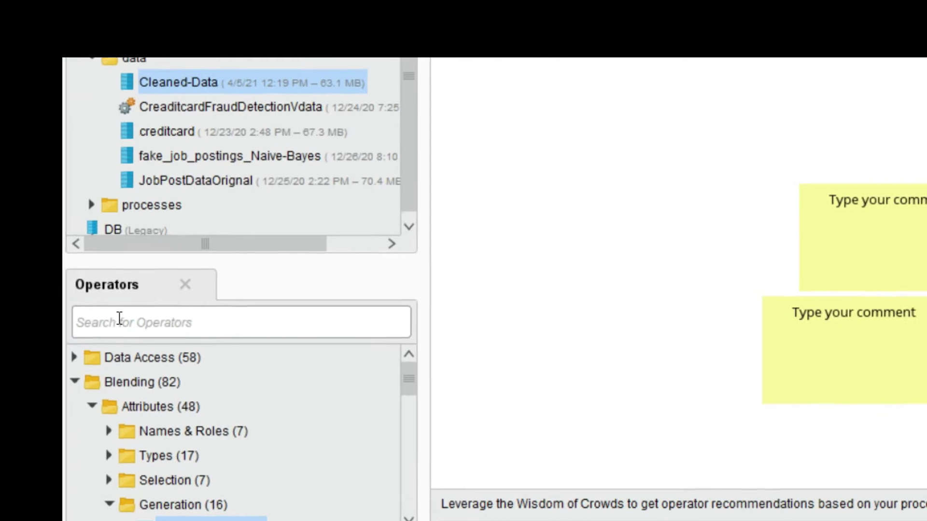
Search for 'generate', add Generate Attributes, and connect Retrieve Cleaned-Data's output to its input.
{"action": "left_click", "coordinate": [140, 285]}
{"action": "type", "text": "generate"}
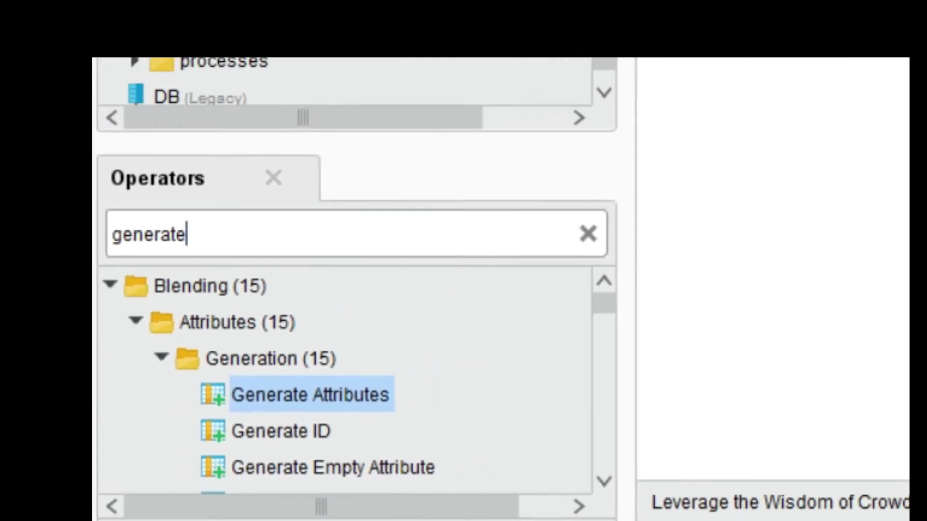
{"action": "left_click_drag", "start_coordinate": [205, 427], "coordinate": [870, 115]}
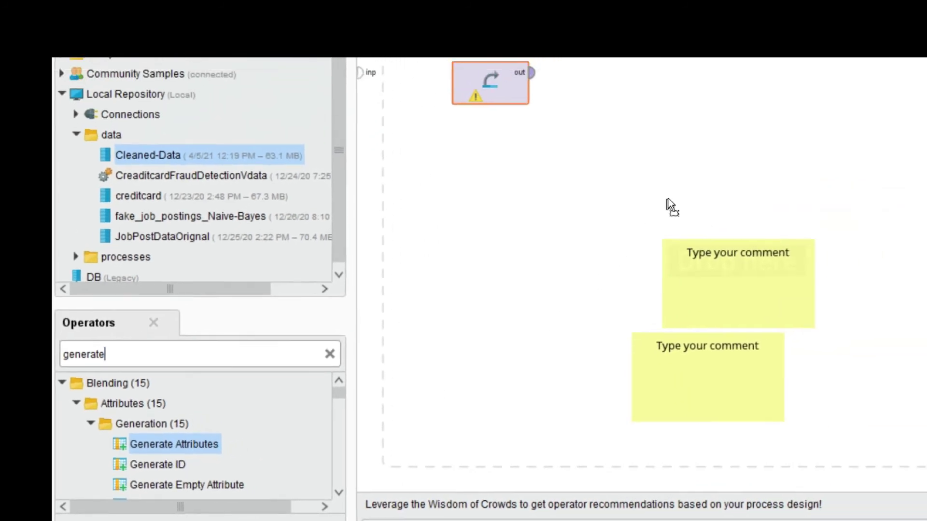
{"action": "left_click_drag", "start_coordinate": [553, 258], "coordinate": [546, 241]}
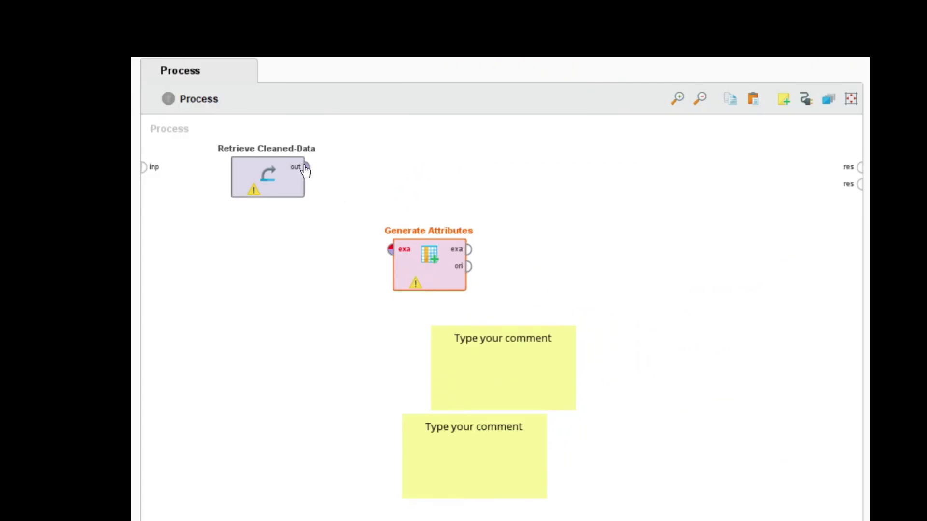
{"action": "left_click_drag", "start_coordinate": [302, 169], "coordinate": [390, 250]}
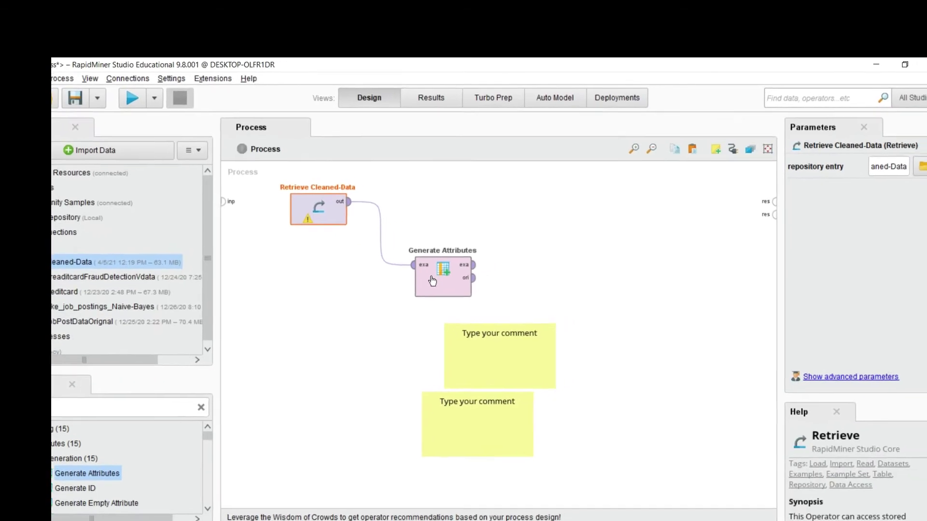
{"action": "left_click", "coordinate": [416, 270]}
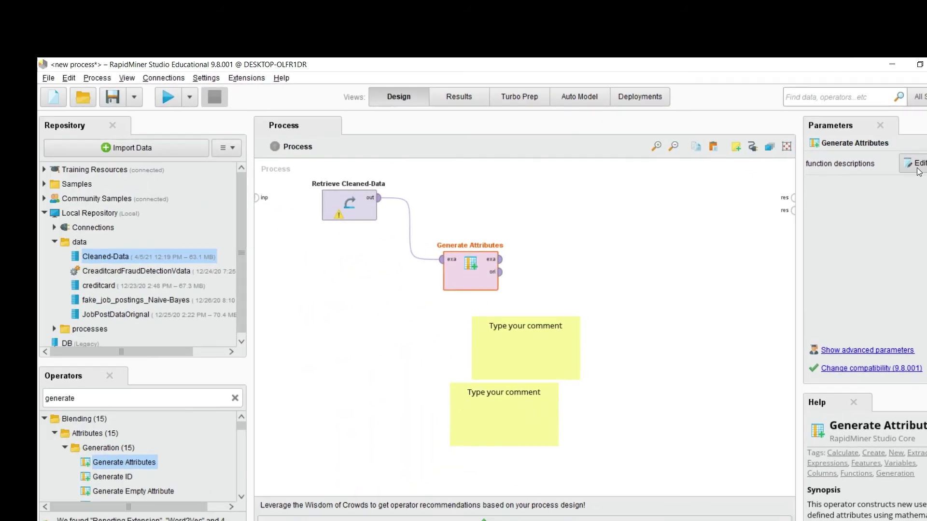
Add a function named 'prediction' in Generate Attributes' list and open its expression editor.
{"action": "left_click", "coordinate": [917, 166]}
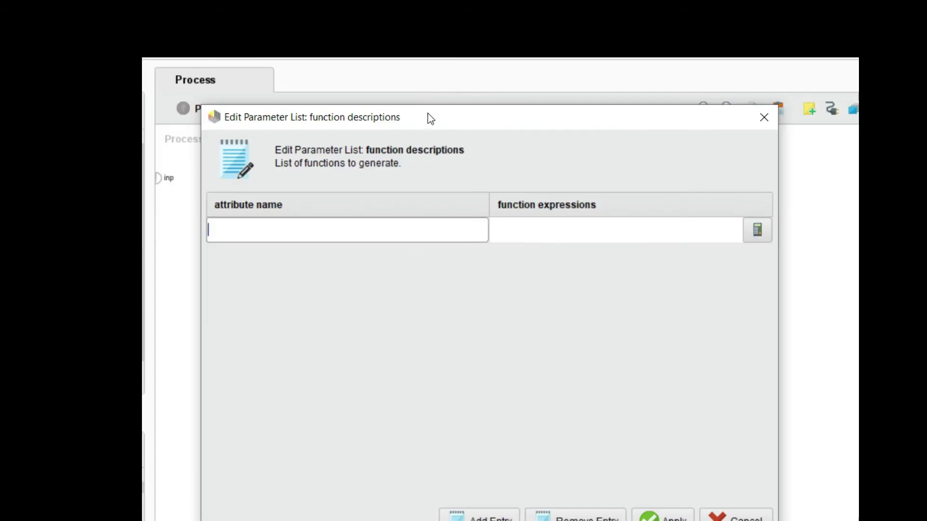
{"action": "left_click", "coordinate": [314, 237]}
{"action": "type", "text": "prediction"}
{"action": "left_click", "coordinate": [538, 232]}
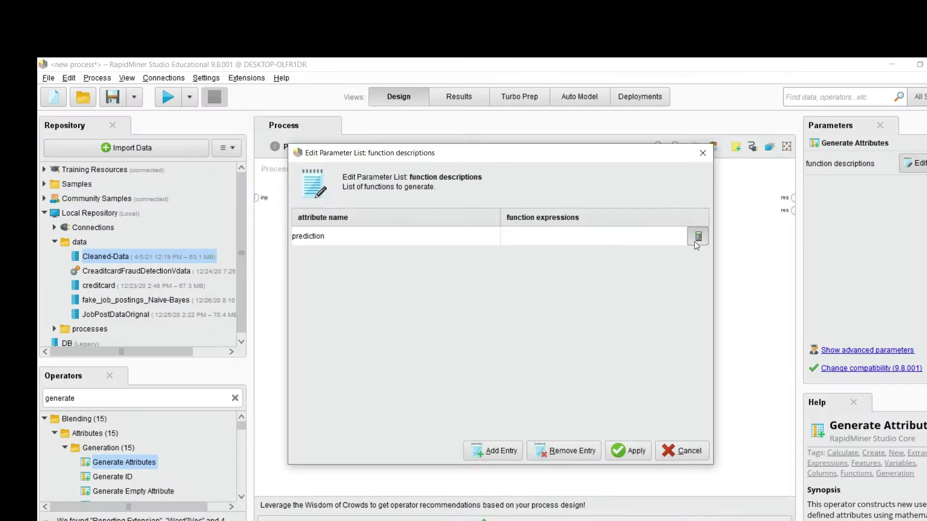
{"action": "left_click", "coordinate": [756, 239]}
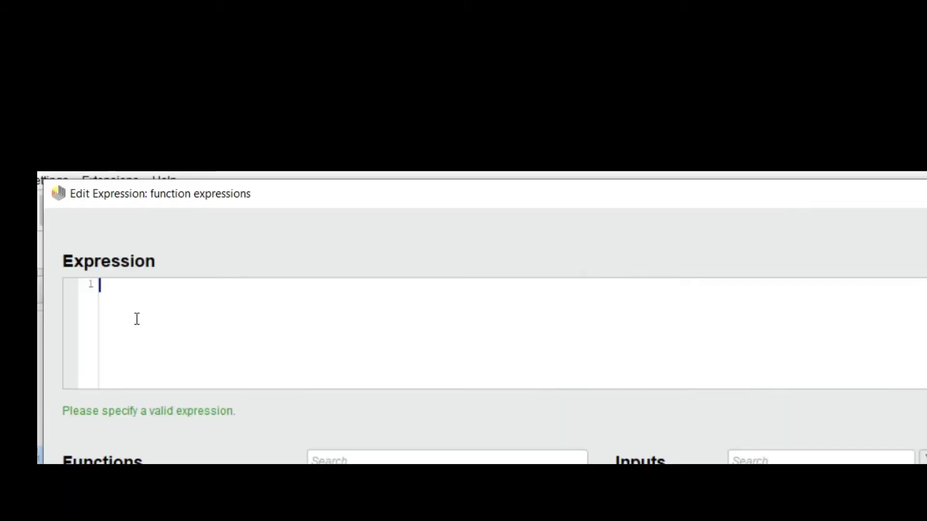
Enter the first condition: if(Severity_Mild == "1","Mild", …).
{"action": "type", "text": "if"}
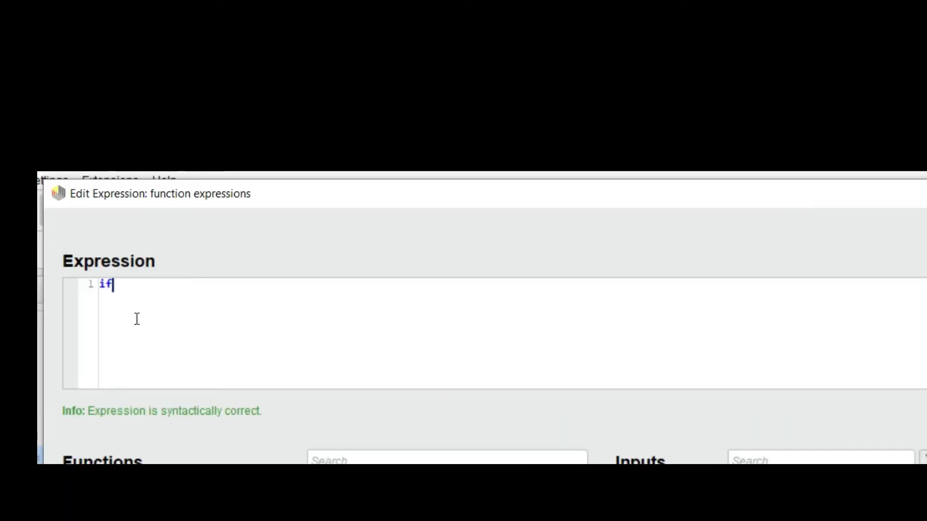
{"action": "type", "text": "()"}
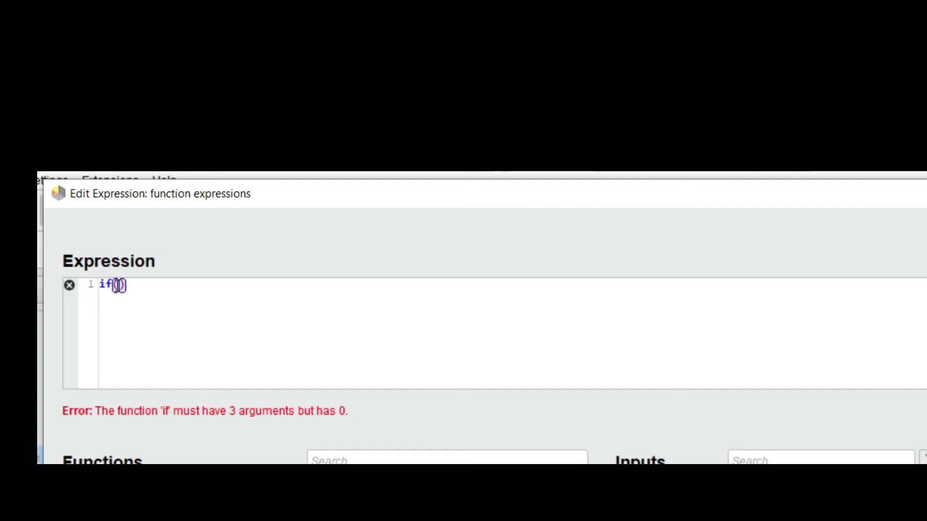
{"action": "type", "text": "Severity_Mild"}
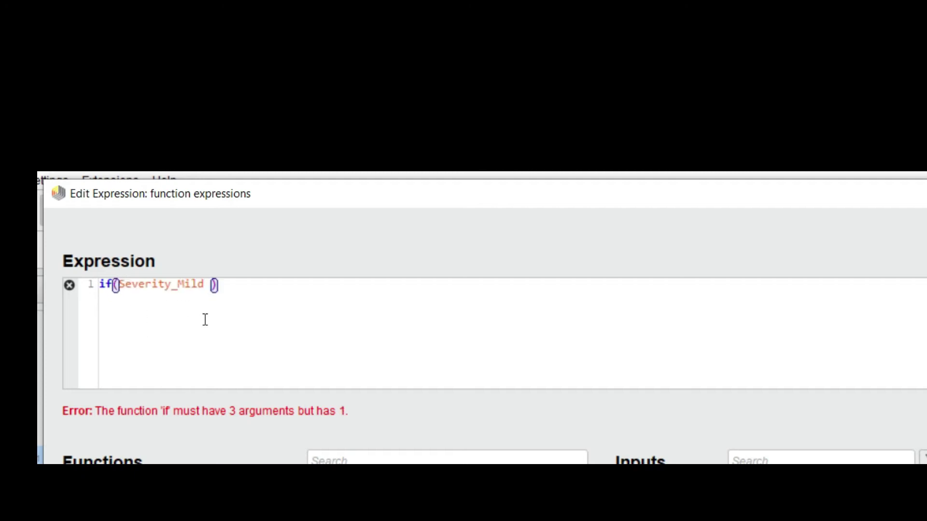
{"action": "type", "text": "=="}
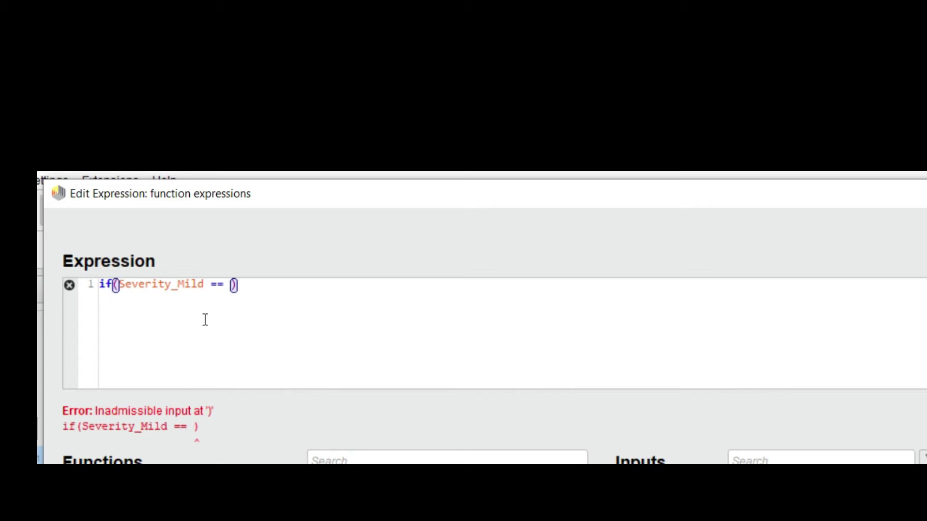
{"action": "type", "text": " \"\""}
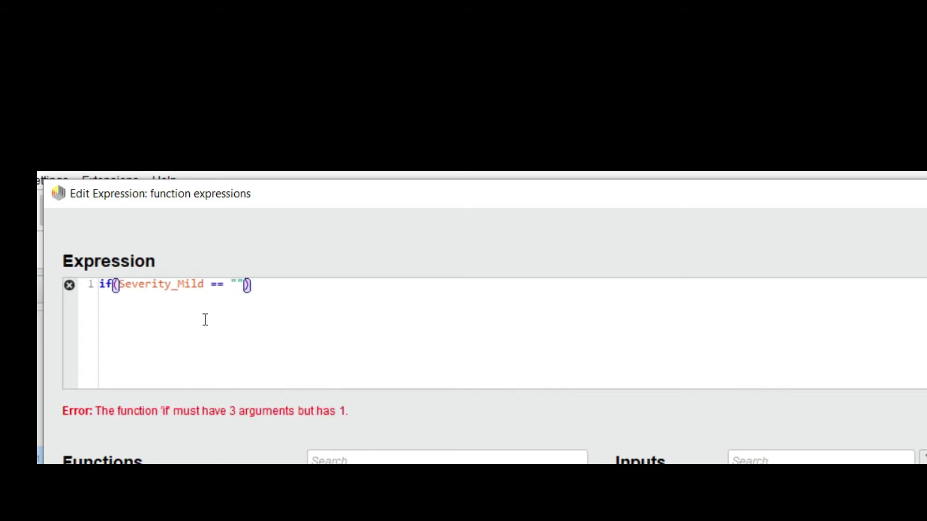
{"action": "key", "text": "Left"}
{"action": "type", "text": "1"}
{"action": "key", "text": "Right"}
{"action": "type", "text": ","}
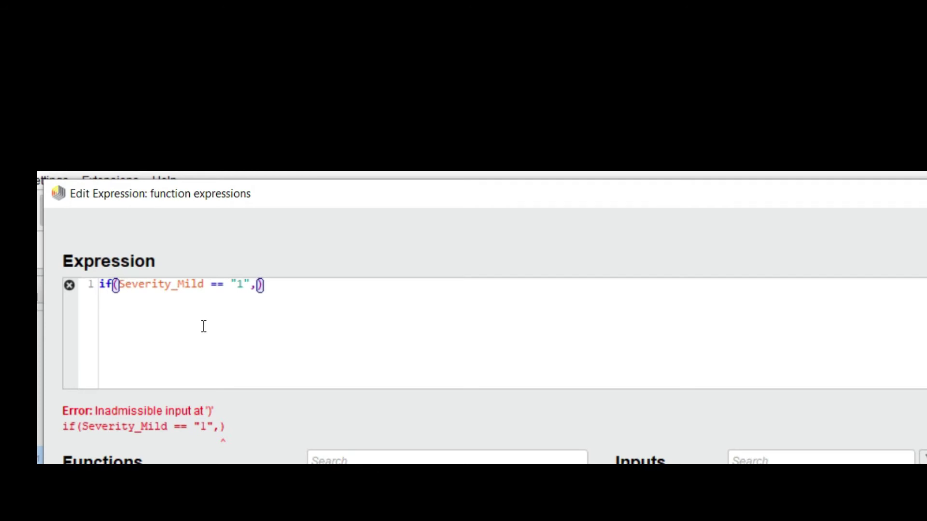
{"action": "type", "text": "\",\""}
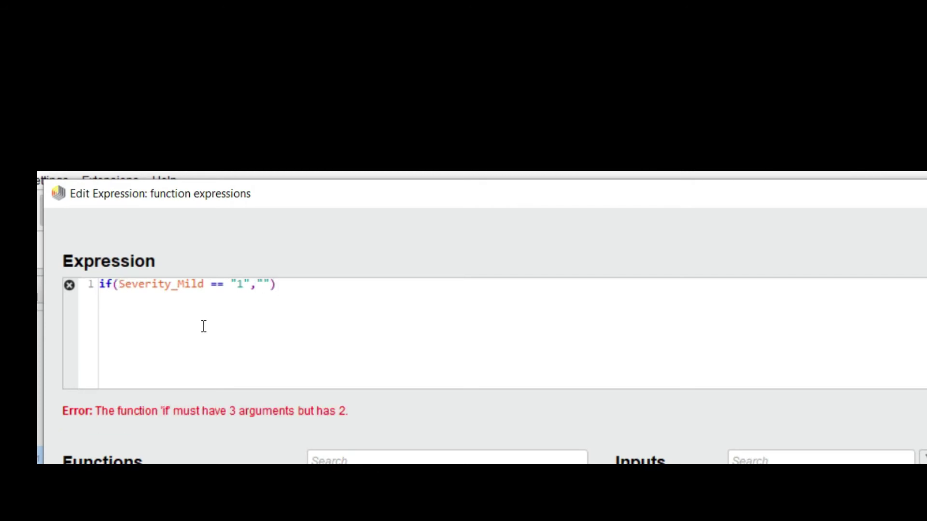
{"action": "type", "text": "Mild"}
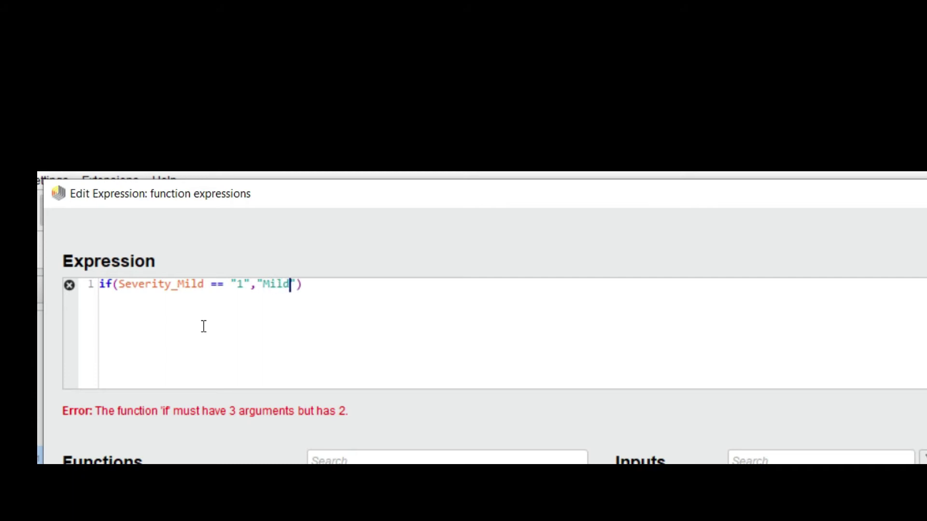
{"action": "key", "text": "Right"}
{"action": "type", "text": ","}
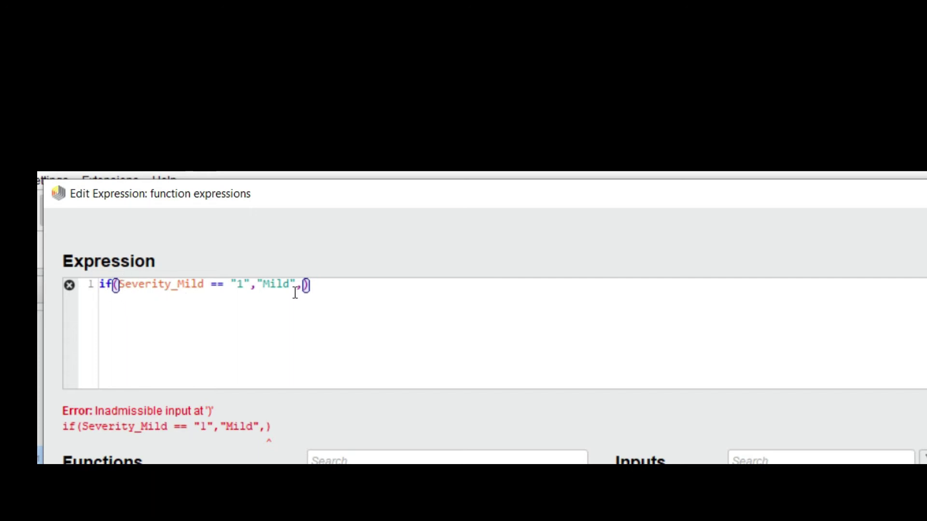
Add a nested if() and paste a copy of the Mild condition and result into it.
{"action": "left_click_drag", "start_coordinate": [262, 286], "coordinate": [284, 292]}
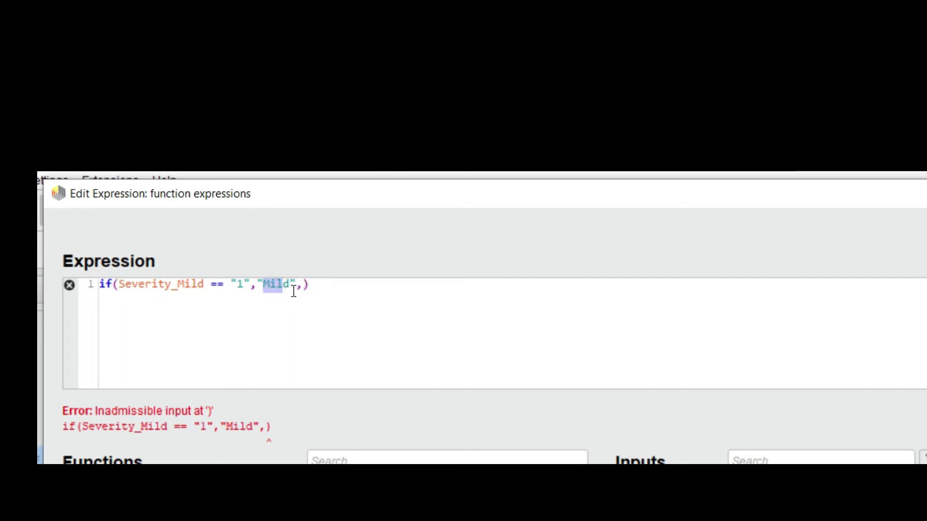
{"action": "left_click", "coordinate": [303, 288]}
{"action": "type", "text": "if"}
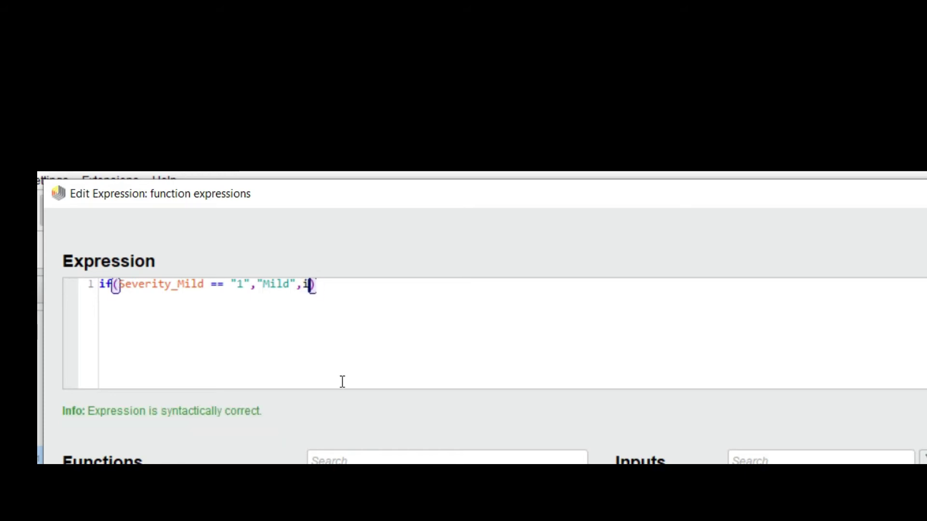
{"action": "type", "text": "()"}
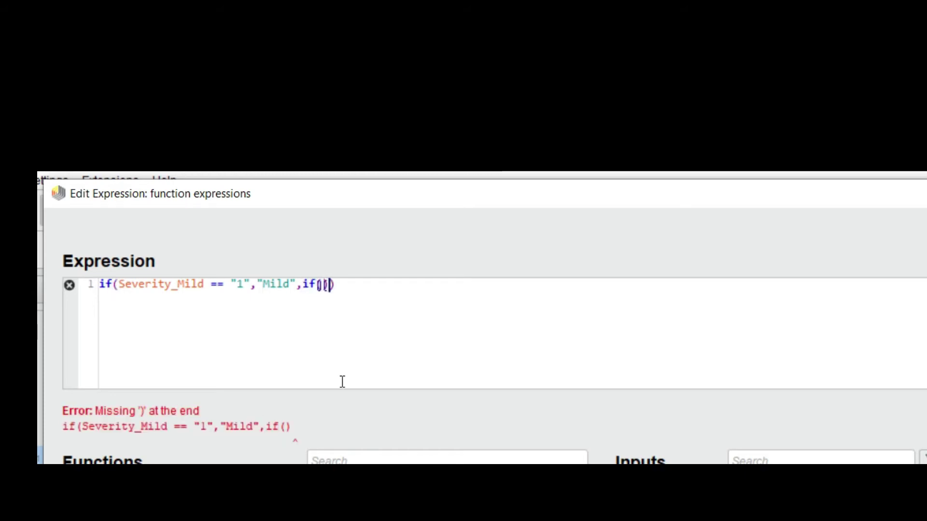
{"action": "key", "text": "Left"}
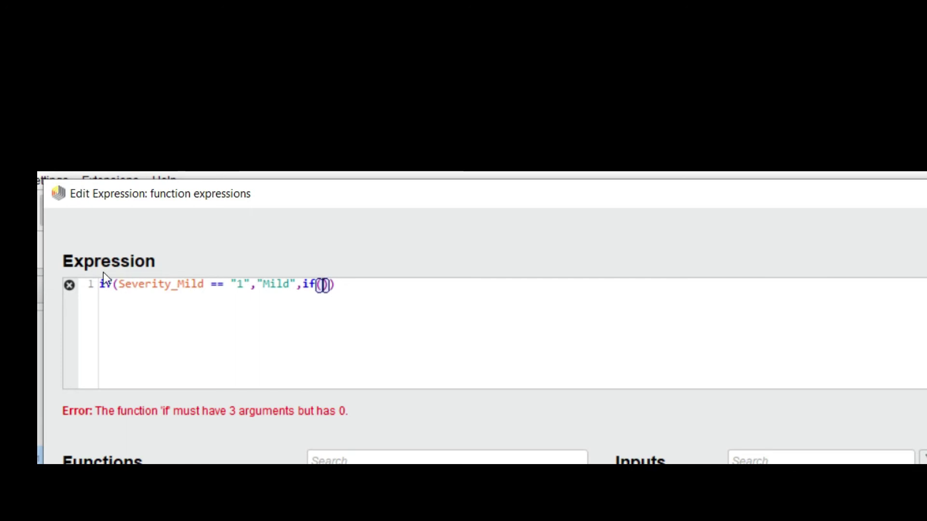
{"action": "double_click", "coordinate": [118, 285]}
{"action": "mouse_move", "coordinate": [119, 288]}
{"action": "left_mouse_down"}
{"action": "mouse_move", "coordinate": [300, 287]}
{"action": "mouse_move", "coordinate": [153, 275]}
{"action": "mouse_move", "coordinate": [119, 285]}
{"action": "left_mouse_up"}
{"action": "key", "text": "ctrl+c"}
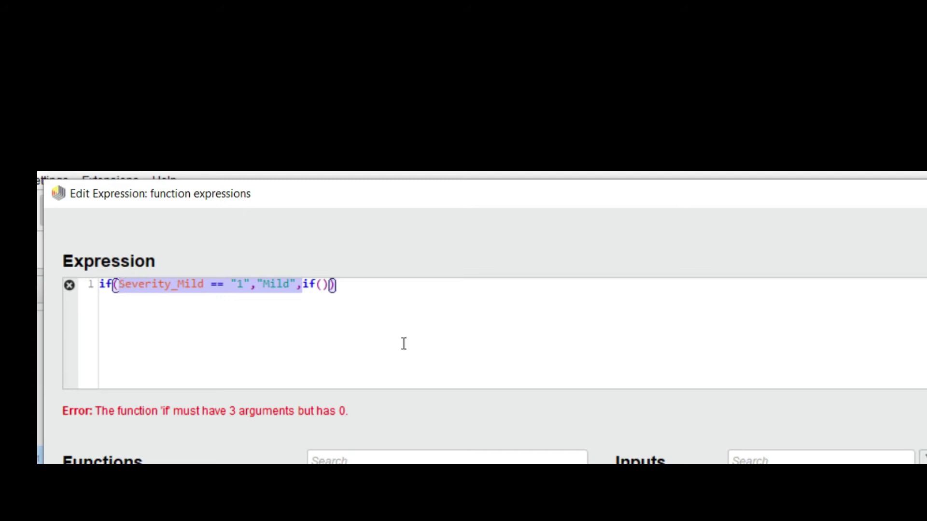
{"action": "key", "text": "End"}
{"action": "key", "text": "Left"}
{"action": "key", "text": "Left"}
{"action": "key", "text": "ctrl+v"}
Copy the Severity_Moderate column name from the spreadsheet.
{"action": "left_click", "coordinate": [343, 284]}
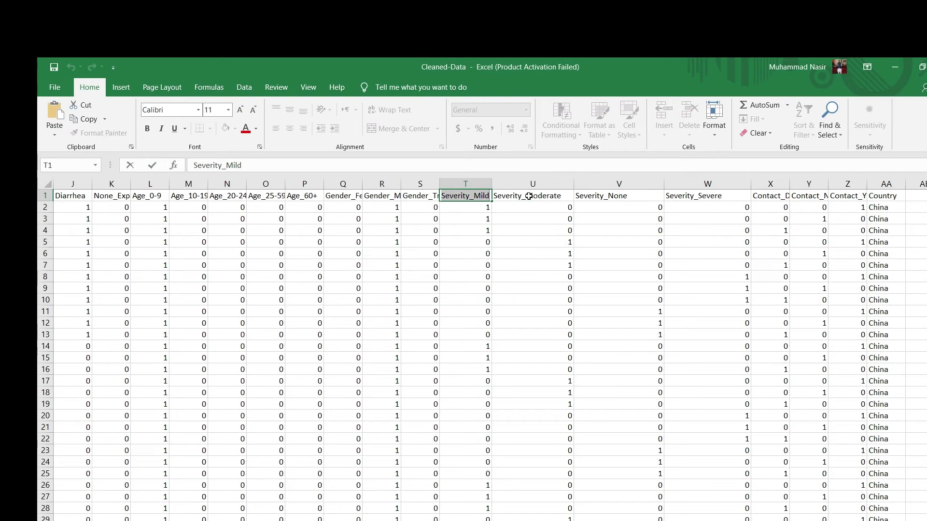
{"action": "double_click", "coordinate": [529, 196]}
{"action": "left_click_drag", "start_coordinate": [560, 195], "coordinate": [499, 194]}
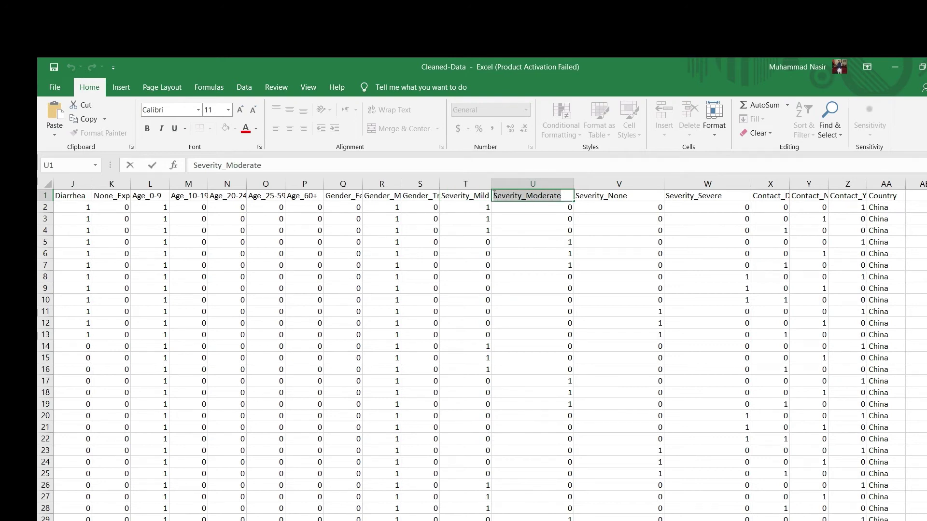
{"action": "left_click", "coordinate": [895, 66]}
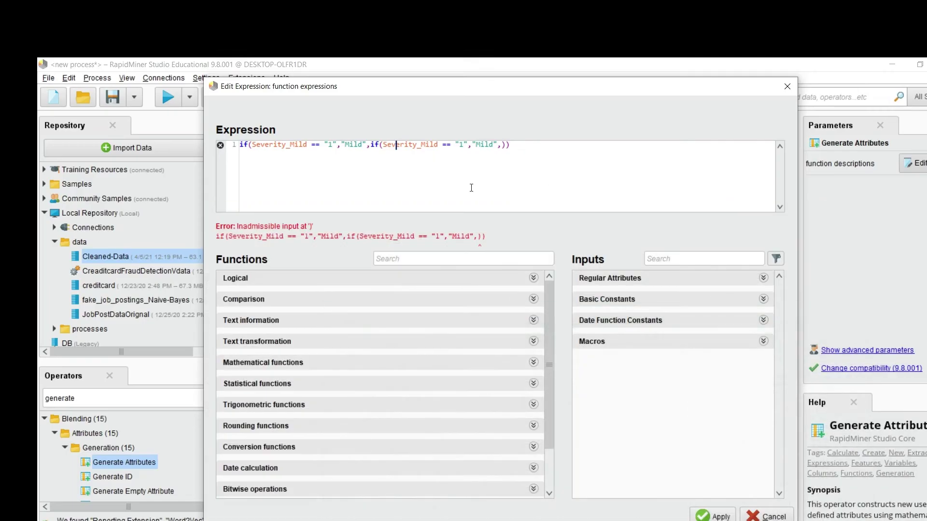
Make the inner if test Severity_Moderate and return "Moderate".
{"action": "double_click", "coordinate": [394, 144]}
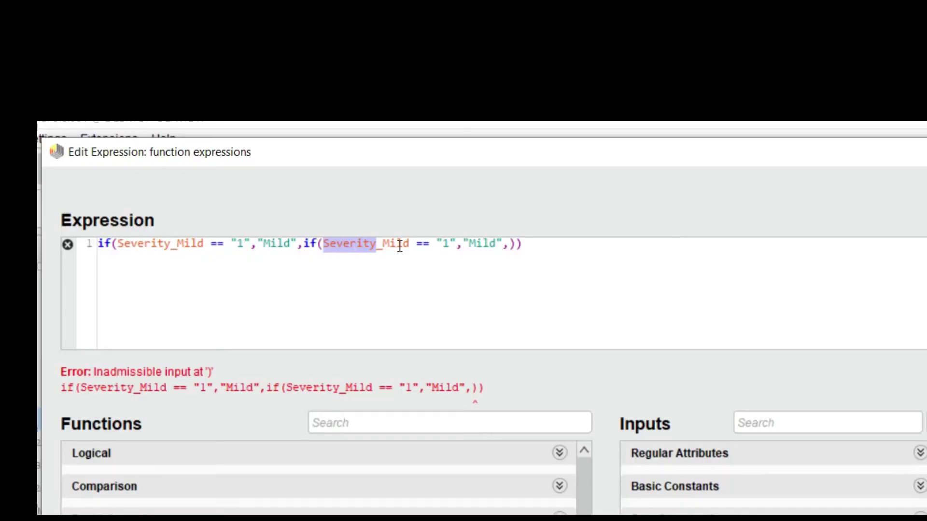
{"action": "left_click_drag", "start_coordinate": [438, 144], "coordinate": [381, 146]}
{"action": "key", "text": "ctrl+v"}
{"action": "left_click_drag", "start_coordinate": [384, 244], "coordinate": [436, 245]}
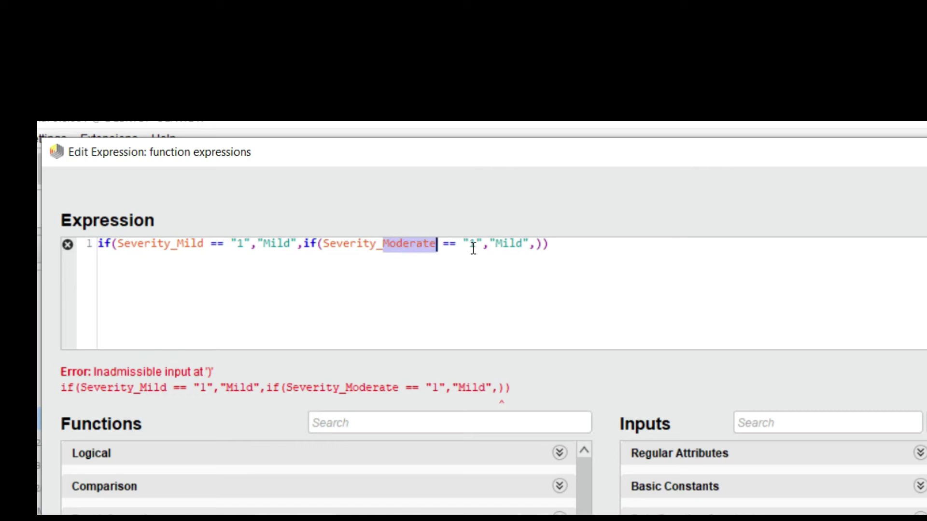
{"action": "left_click_drag", "start_coordinate": [495, 245], "coordinate": [524, 245]}
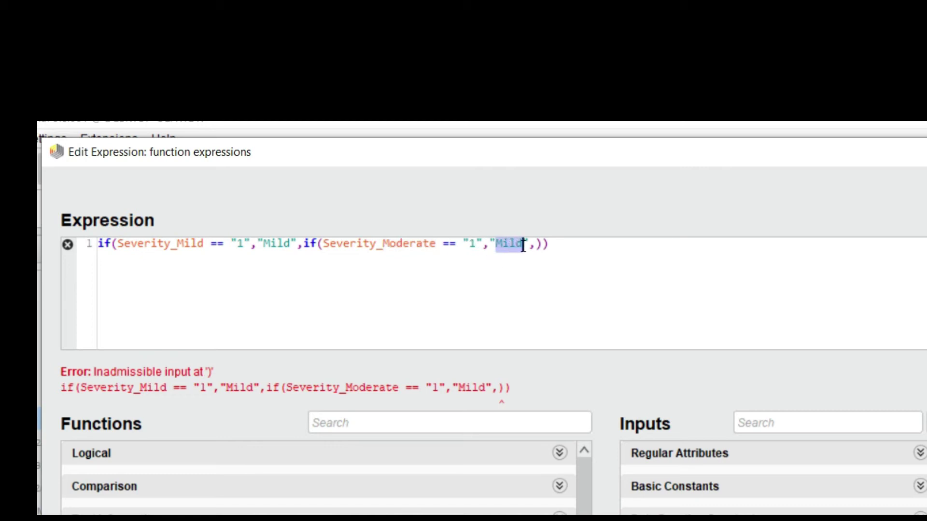
{"action": "key", "text": "ctrl+v"}
{"action": "left_click", "coordinate": [563, 244]}
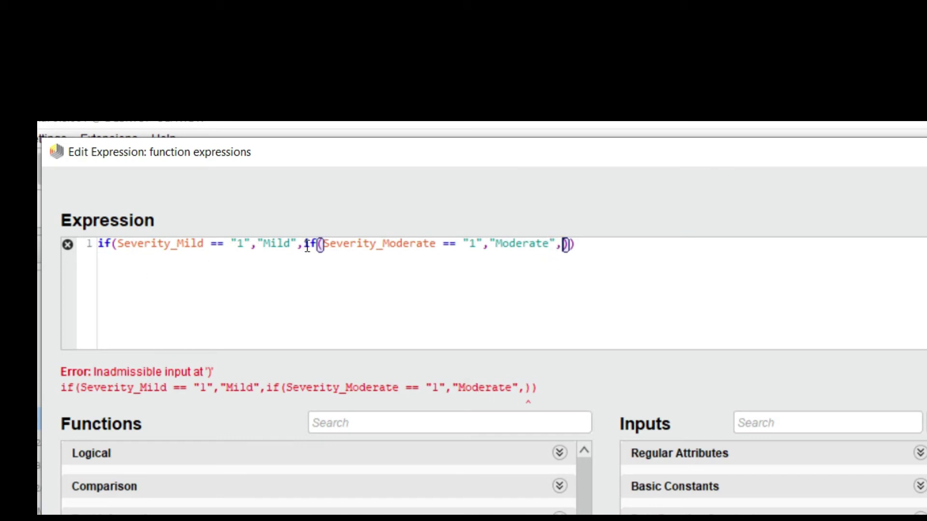
Paste a third copy of the Moderate clause and copy the Severity_None column name from Excel.
{"action": "left_click_drag", "start_coordinate": [307, 246], "coordinate": [564, 245]}
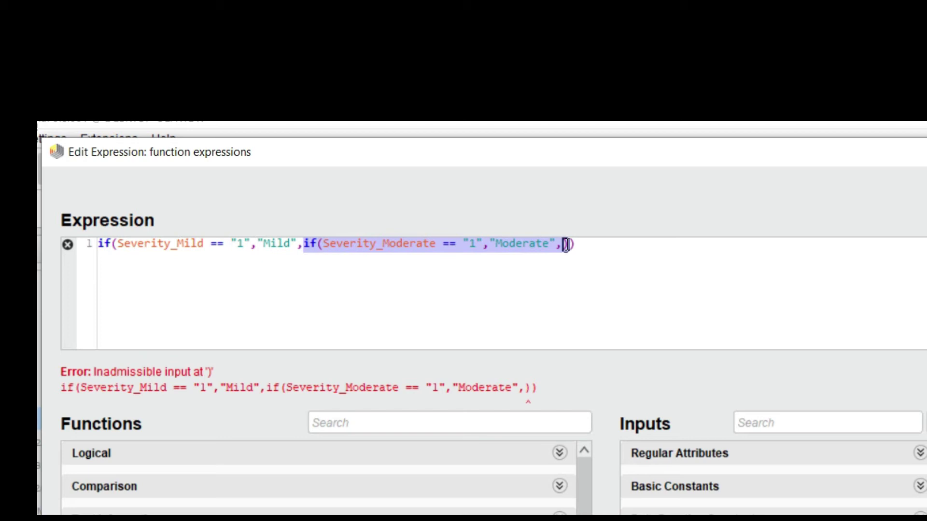
{"action": "left_click", "coordinate": [565, 245]}
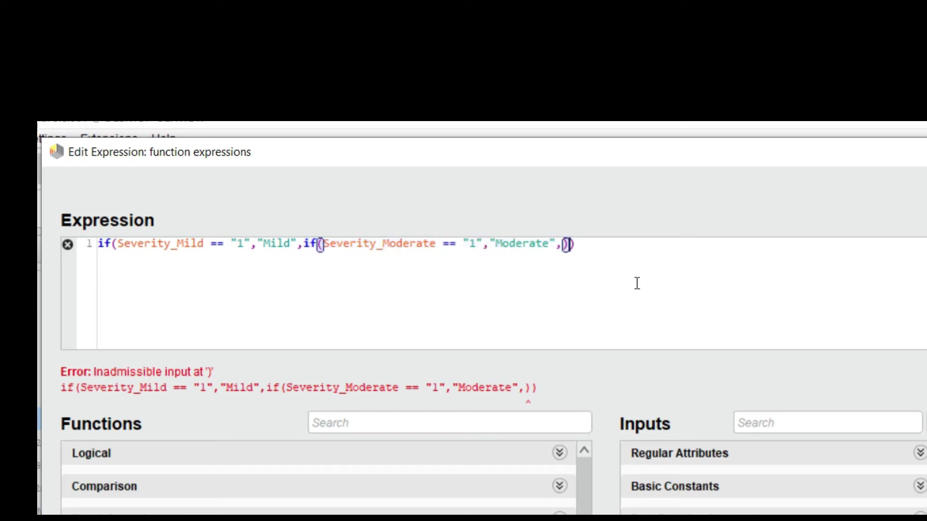
{"action": "key", "text": "ctrl+v"}
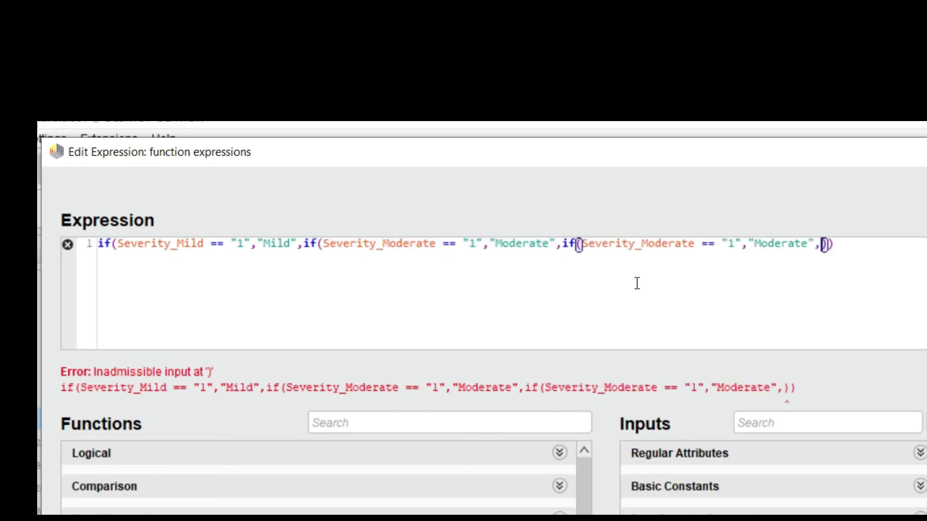
{"action": "double_click", "coordinate": [618, 245]}
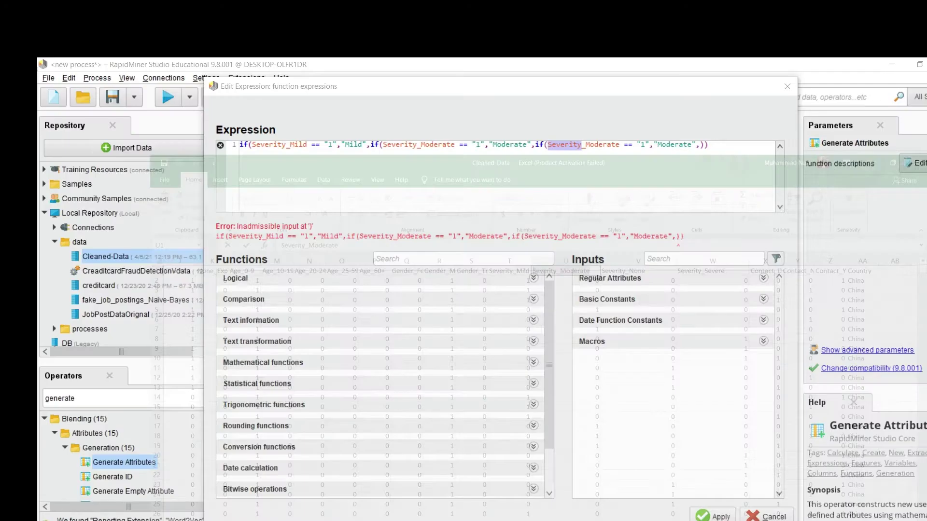
{"action": "key", "text": "alt+Tab"}
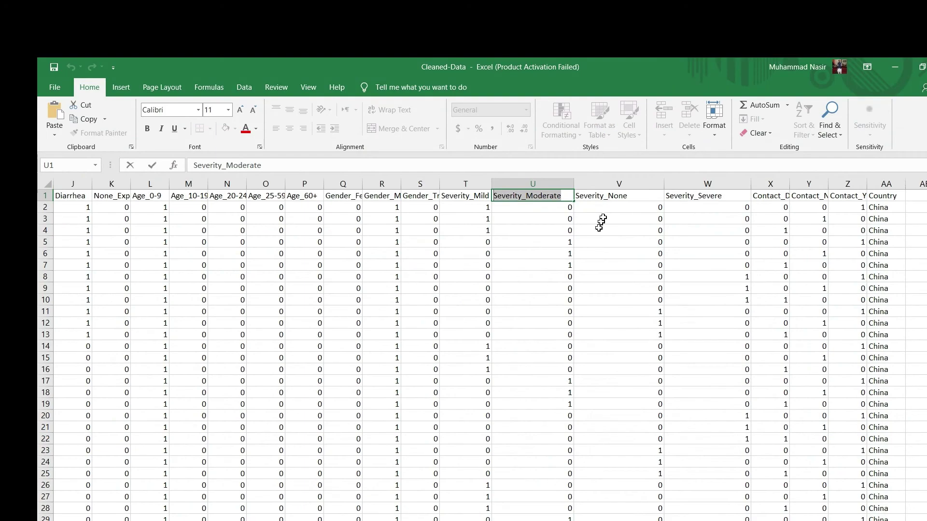
{"action": "left_click", "coordinate": [620, 198]}
{"action": "double_click", "coordinate": [620, 197]}
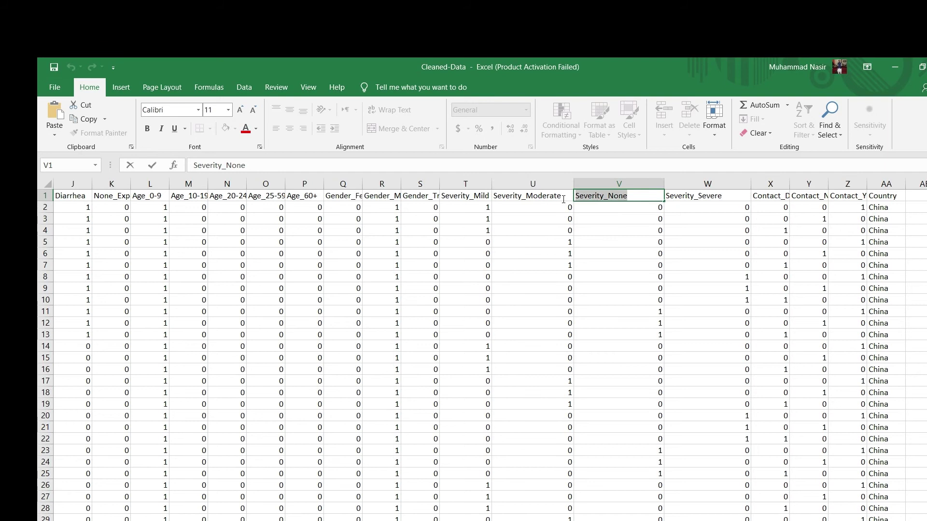
Make the third if test Severity_None and return "None".
{"action": "left_click", "coordinate": [886, 70]}
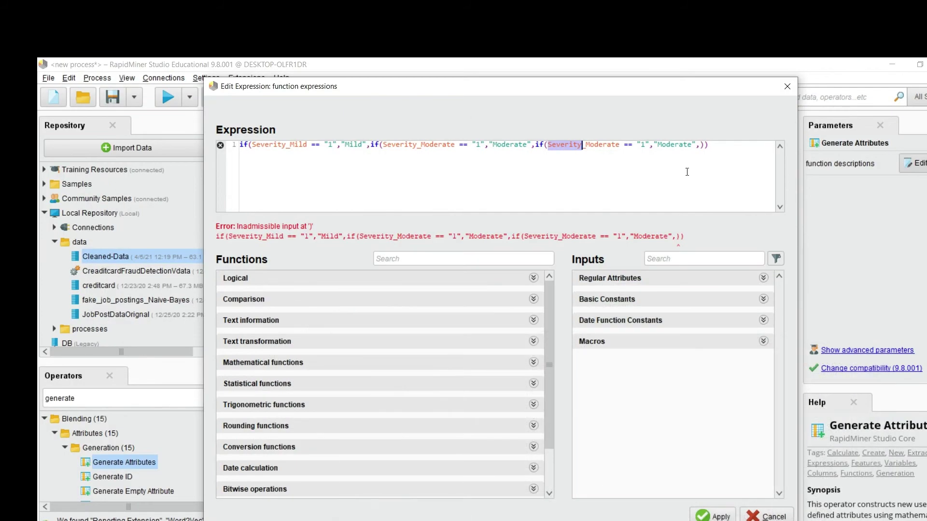
{"action": "left_click", "coordinate": [620, 148]}
{"action": "key", "text": "BackSpace"}
{"action": "key", "text": "BackSpace"}
{"action": "key", "text": "BackSpace"}
{"action": "key", "text": "BackSpace"}
{"action": "key", "text": "BackSpace"}
{"action": "key", "text": "BackSpace"}
{"action": "key", "text": "BackSpace"}
{"action": "key", "text": "BackSpace"}
{"action": "key", "text": "BackSpace"}
{"action": "key", "text": "BackSpace"}
{"action": "key", "text": "BackSpace"}
{"action": "key", "text": "BackSpace"}
{"action": "key", "text": "BackSpace"}
{"action": "key", "text": "BackSpace"}
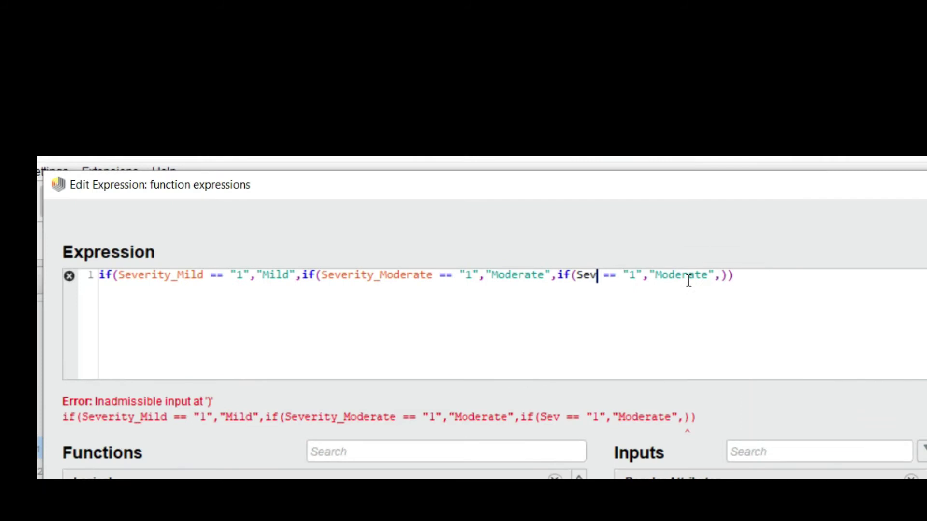
{"action": "key", "text": "BackSpace"}
{"action": "key", "text": "BackSpace"}
{"action": "key", "text": "BackSpace"}
{"action": "key", "text": "ctrl+v"}
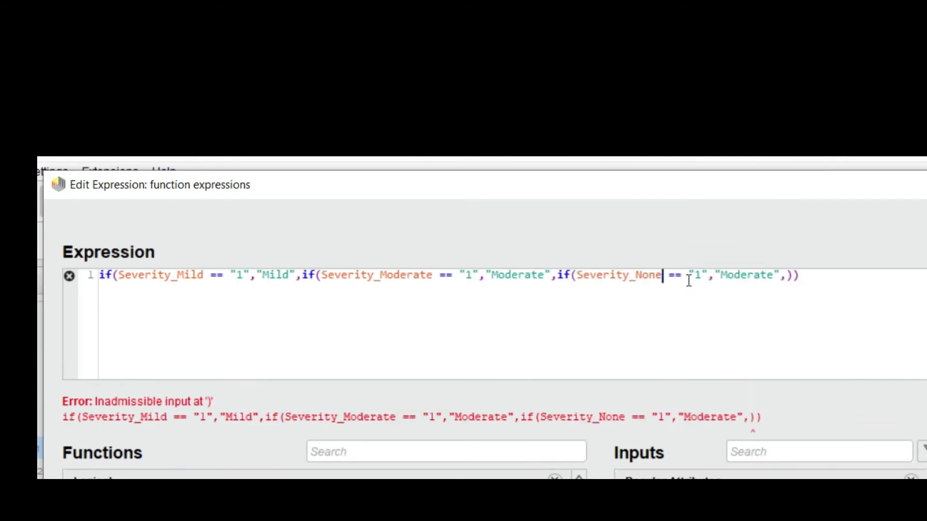
{"action": "left_click_drag", "start_coordinate": [720, 275], "coordinate": [774, 275]}
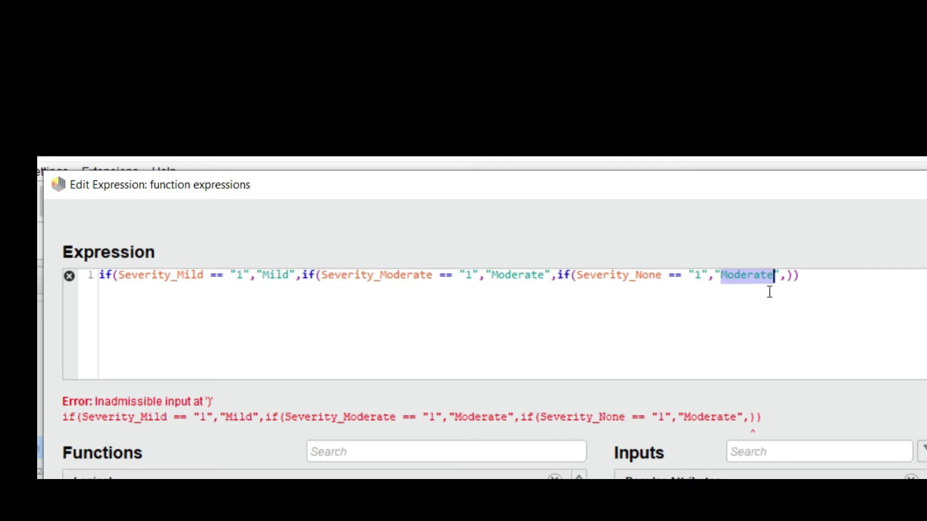
{"action": "type", "text": "N"}
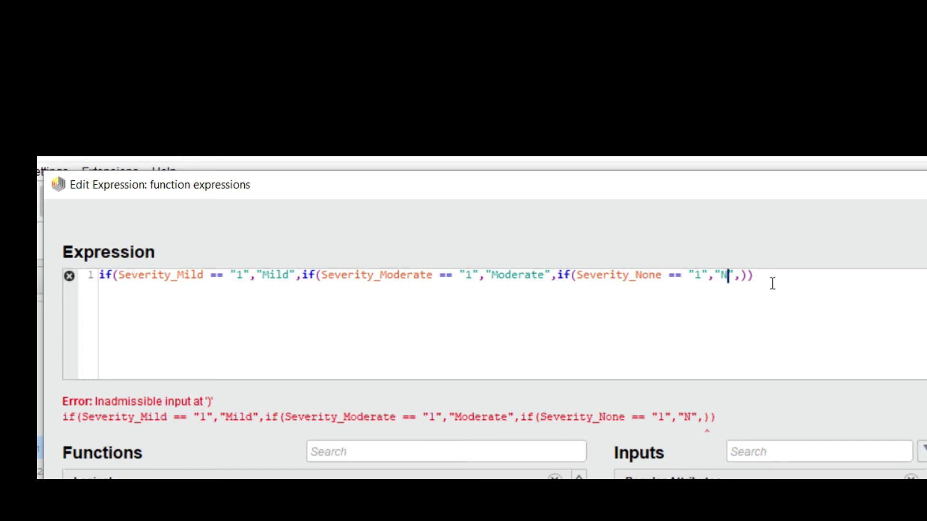
{"action": "type", "text": "one"}
{"action": "key", "text": "Right"}
{"action": "key", "text": "Right"}
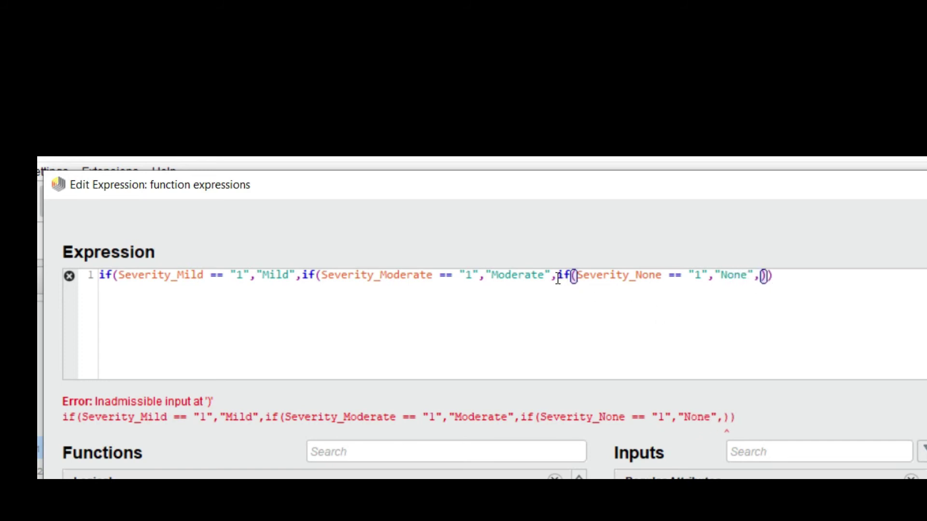
Paste a fourth copy of the None clause and copy the Severity_Severe column name.
{"action": "left_click_drag", "start_coordinate": [558, 278], "coordinate": [754, 279]}
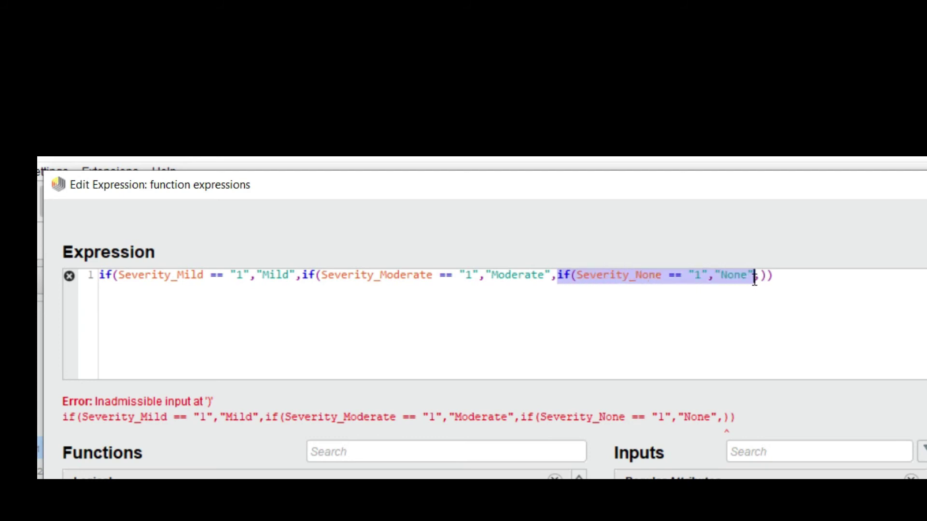
{"action": "key", "text": "ctrl+c"}
{"action": "key", "text": "Right"}
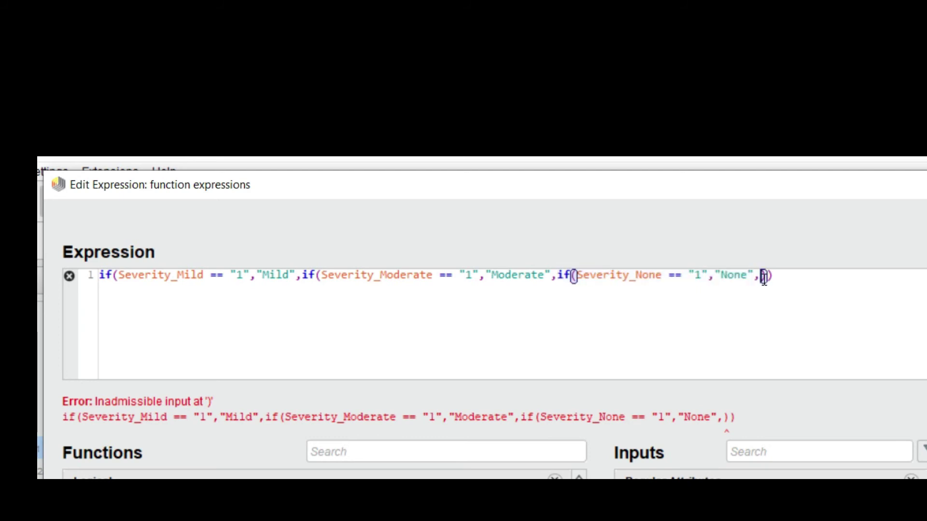
{"action": "key", "text": "ctrl+v"}
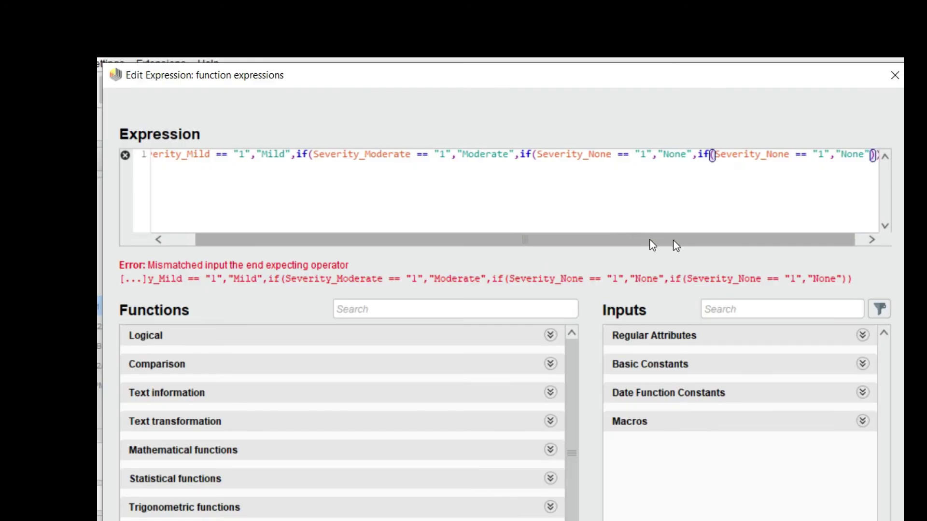
{"action": "left_click_drag", "start_coordinate": [667, 374], "coordinate": [679, 374]}
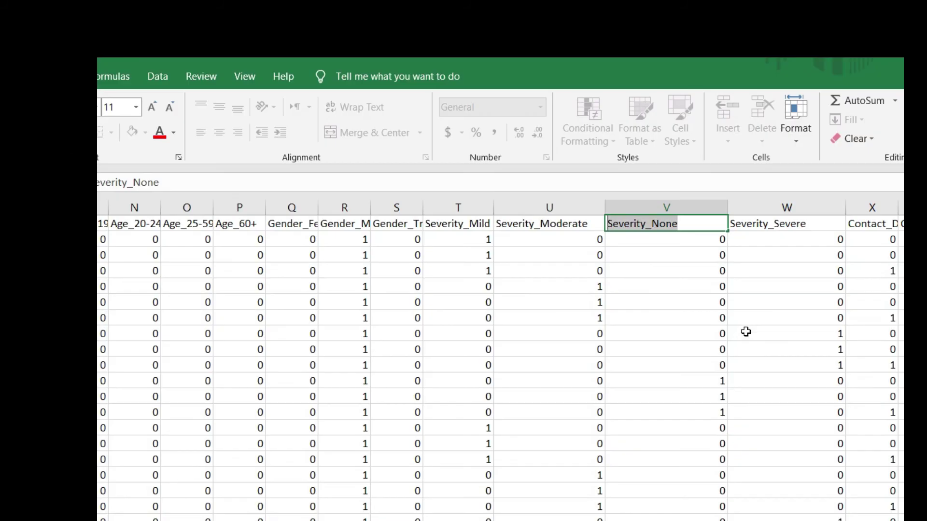
{"action": "left_click", "coordinate": [791, 224]}
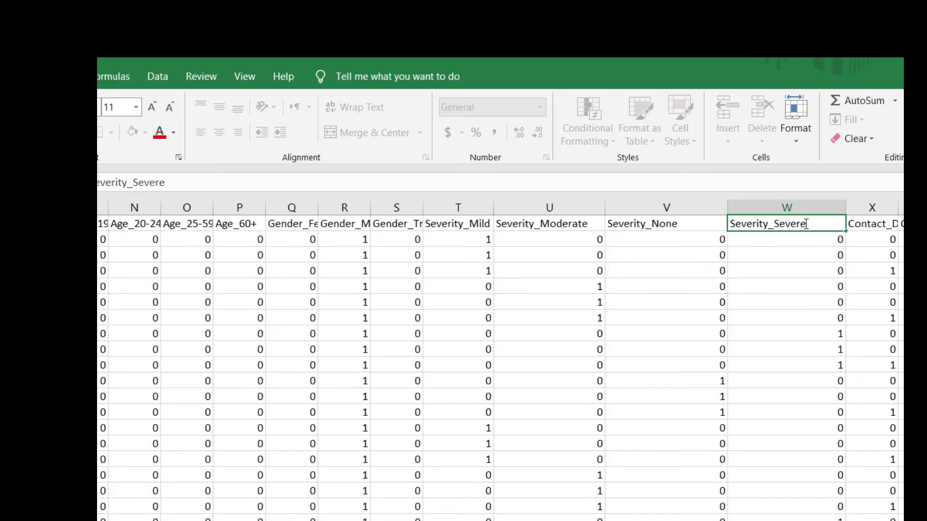
{"action": "left_click_drag", "start_coordinate": [806, 223], "coordinate": [733, 226]}
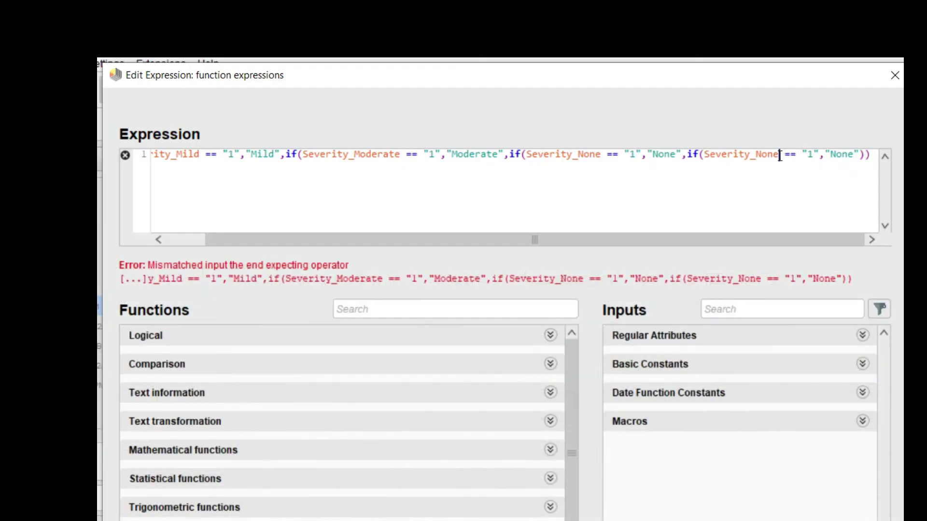
Make the fourth if test Severity_Severe and return "Severe".
{"action": "left_click", "coordinate": [780, 155]}
{"action": "key", "text": "BackSpace"}
{"action": "key", "text": "BackSpace"}
{"action": "key", "text": "BackSpace"}
{"action": "key", "text": "BackSpace"}
{"action": "key", "text": "BackSpace"}
{"action": "key", "text": "BackSpace"}
{"action": "key", "text": "BackSpace"}
{"action": "key", "text": "BackSpace"}
{"action": "key", "text": "BackSpace"}
{"action": "key", "text": "BackSpace"}
{"action": "key", "text": "BackSpace"}
{"action": "key", "text": "BackSpace"}
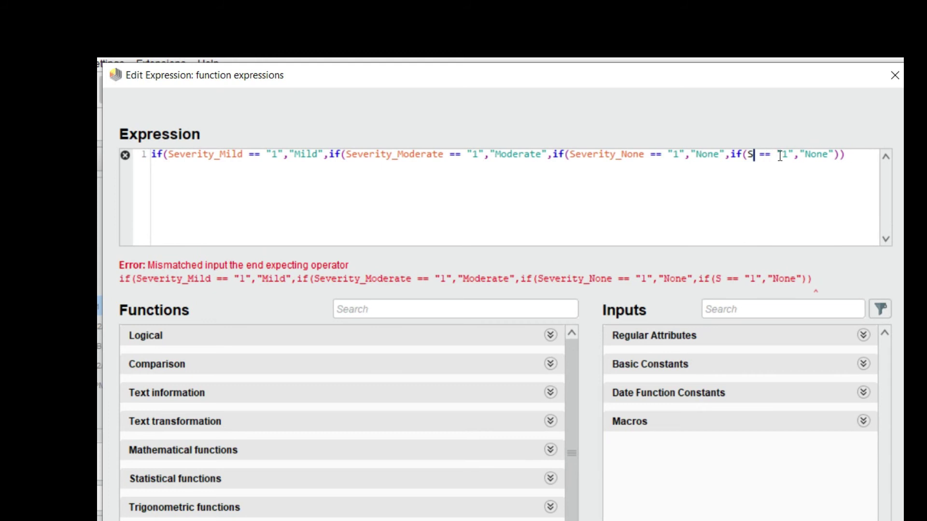
{"action": "key", "text": "BackSpace"}
{"action": "key", "text": "ctrl+v"}
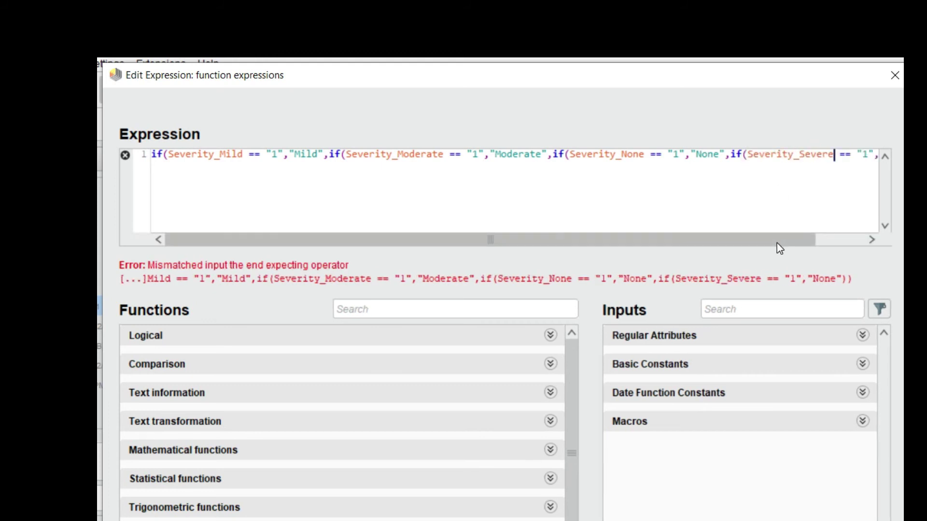
{"action": "left_click_drag", "start_coordinate": [778, 242], "coordinate": [841, 241]}
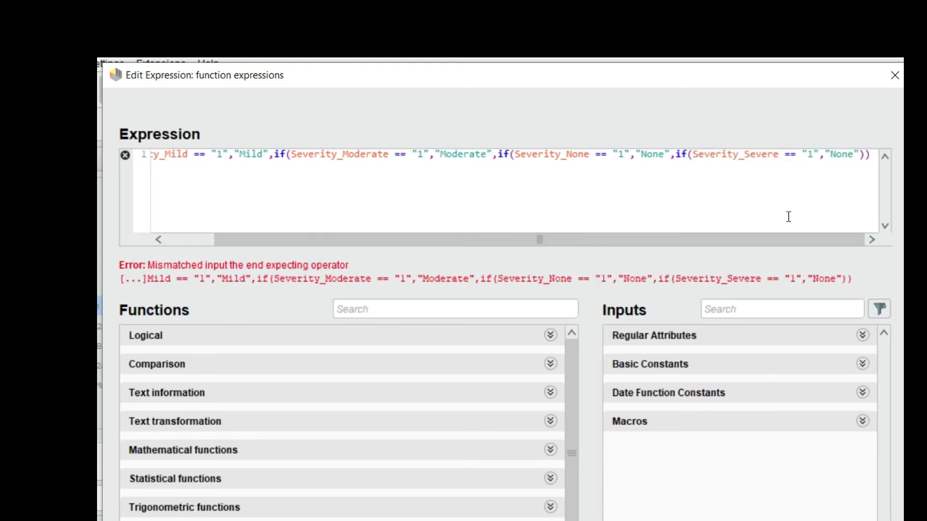
{"action": "left_click", "coordinate": [854, 155]}
{"action": "key", "text": "BackSpace"}
{"action": "key", "text": "BackSpace"}
{"action": "key", "text": "BackSpace"}
{"action": "key", "text": "BackSpace"}
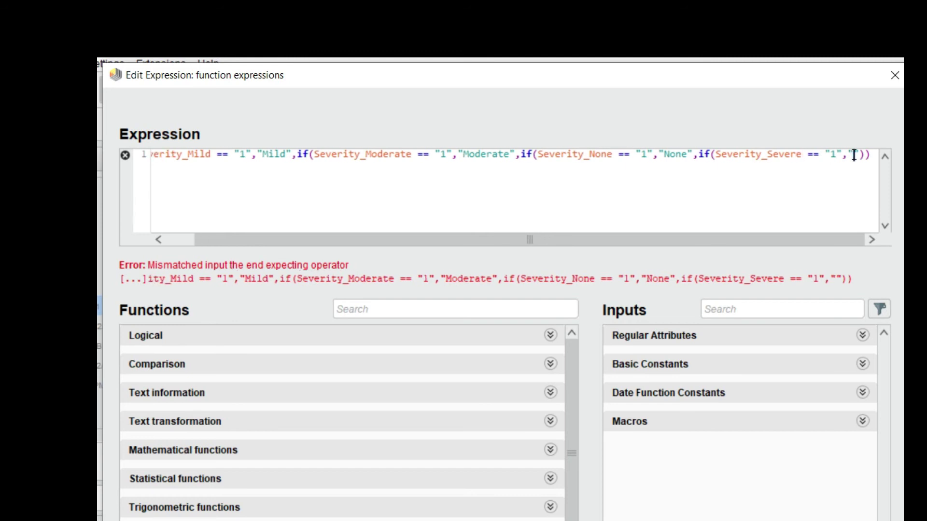
{"action": "type", "text": "Sev"}
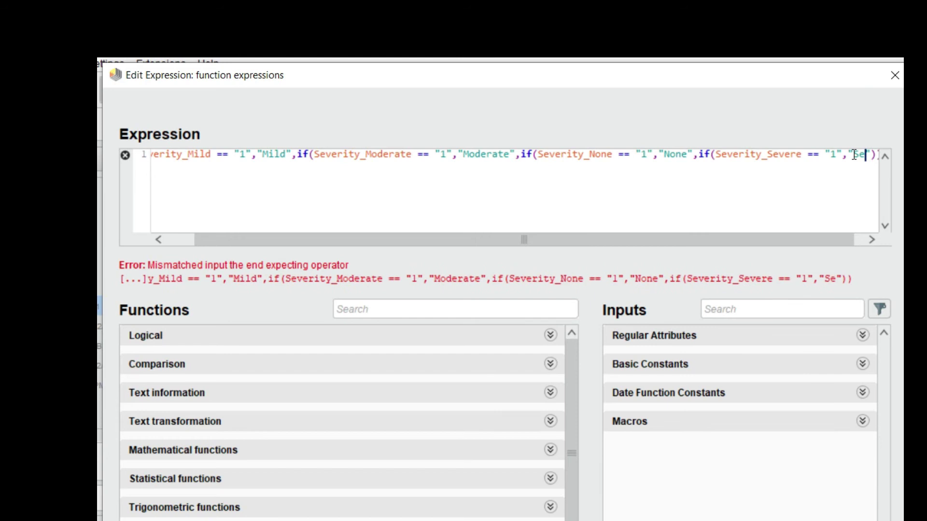
{"action": "type", "text": "ere"}
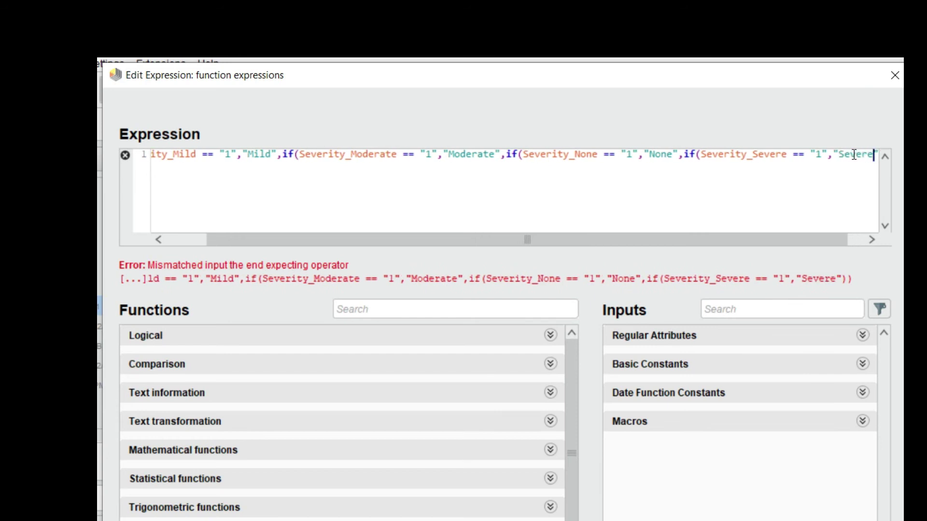
Add an empty "" fallback and the closing parentheses to finish the nested expression.
{"action": "left_click_drag", "start_coordinate": [803, 233], "coordinate": [650, 251]}
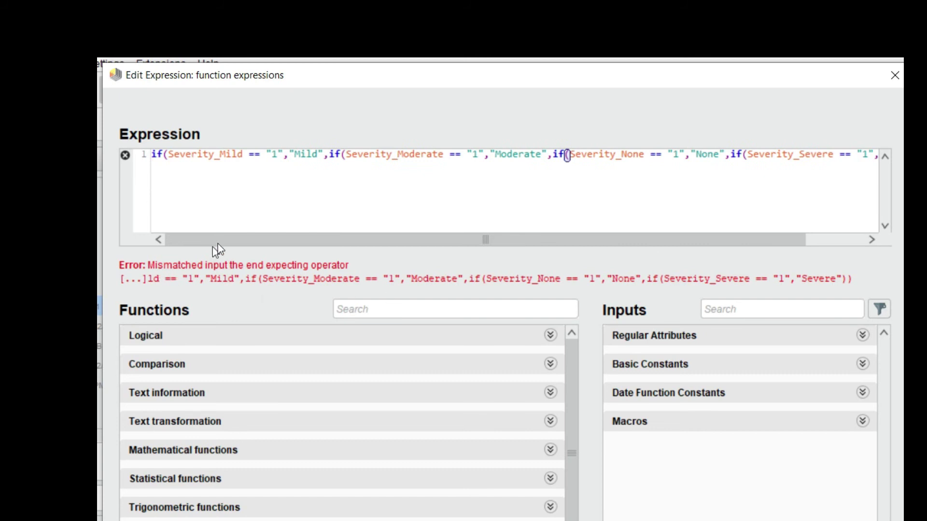
{"action": "left_click_drag", "start_coordinate": [235, 239], "coordinate": [486, 263]}
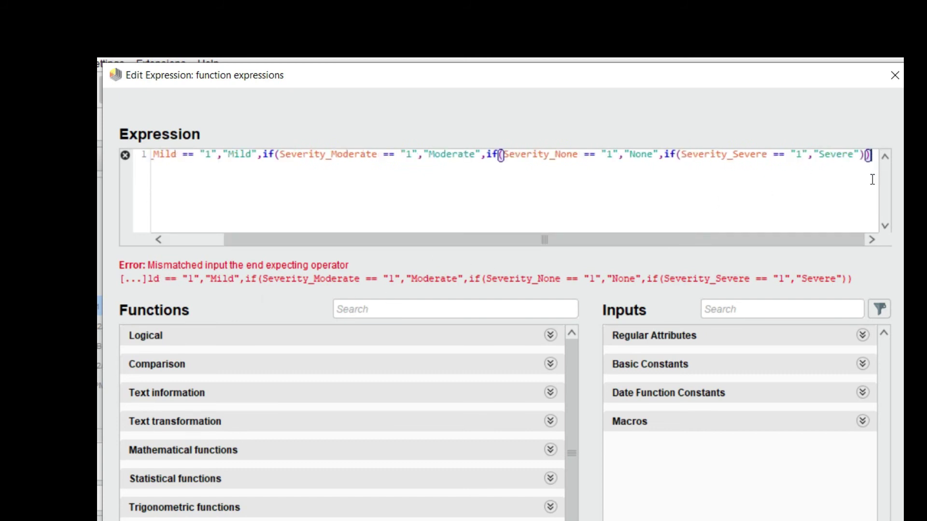
{"action": "type", "text": ")"}
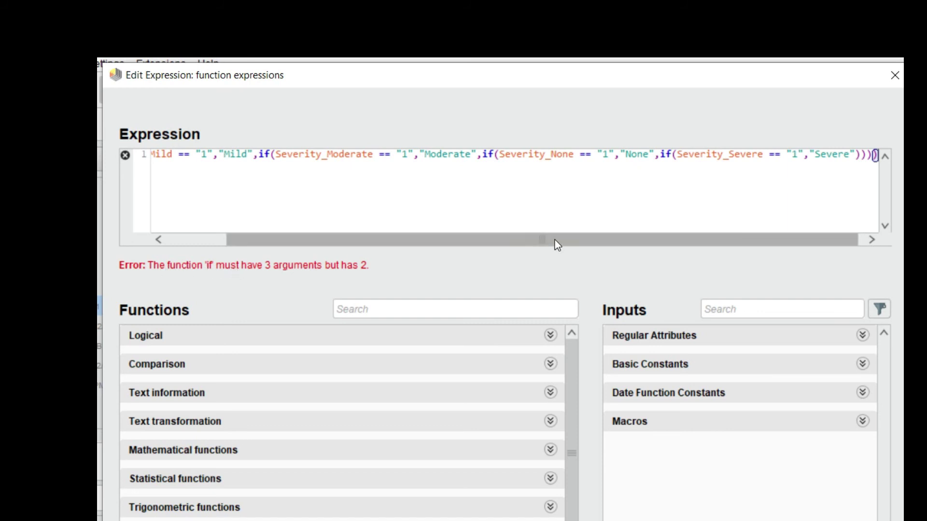
{"action": "left_click", "coordinate": [857, 157]}
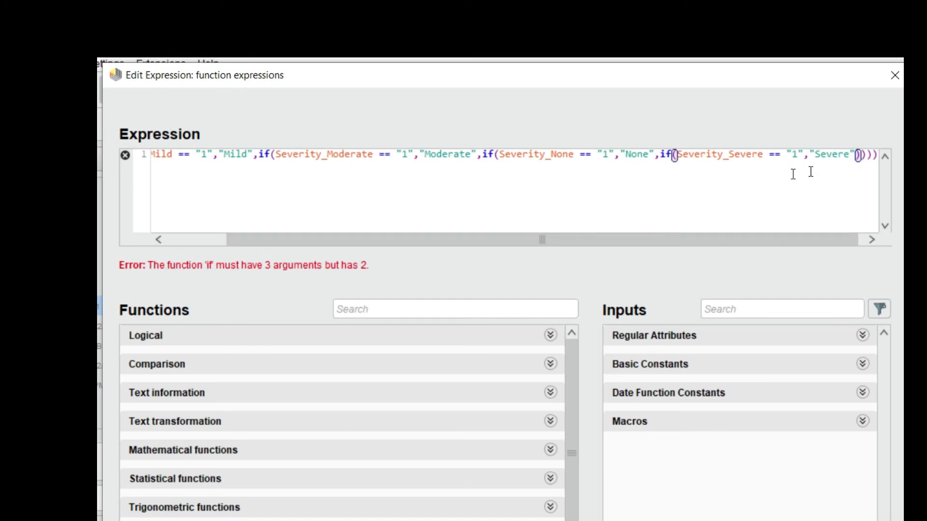
{"action": "type", "text": ","}
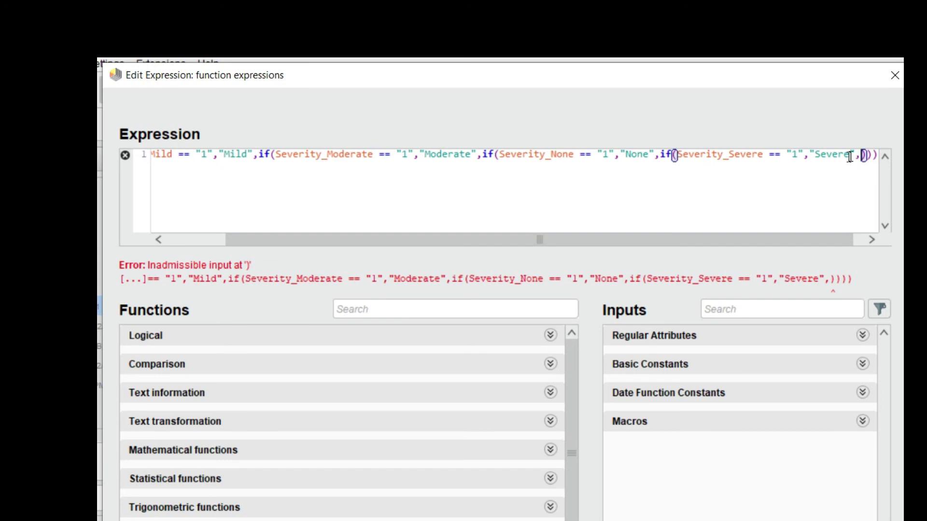
{"action": "type", "text": "\"\""}
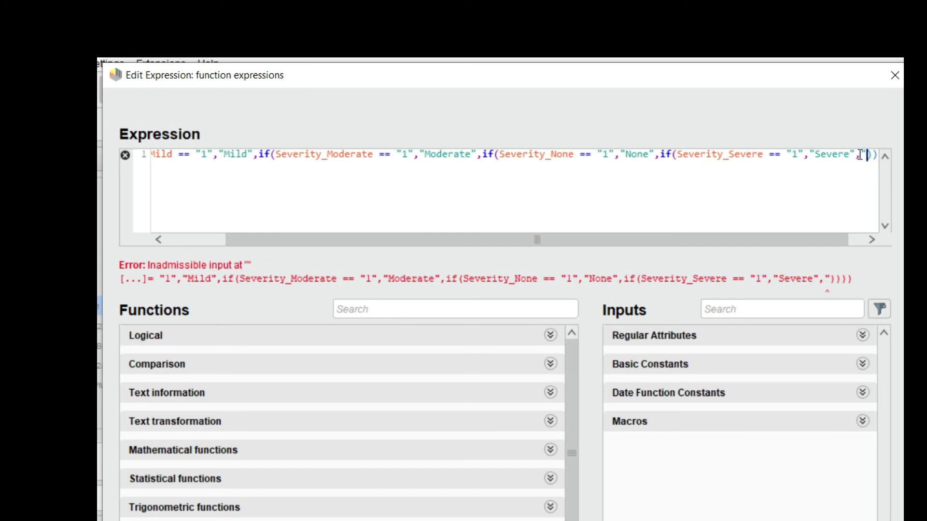
{"action": "type", "text": ")))"}
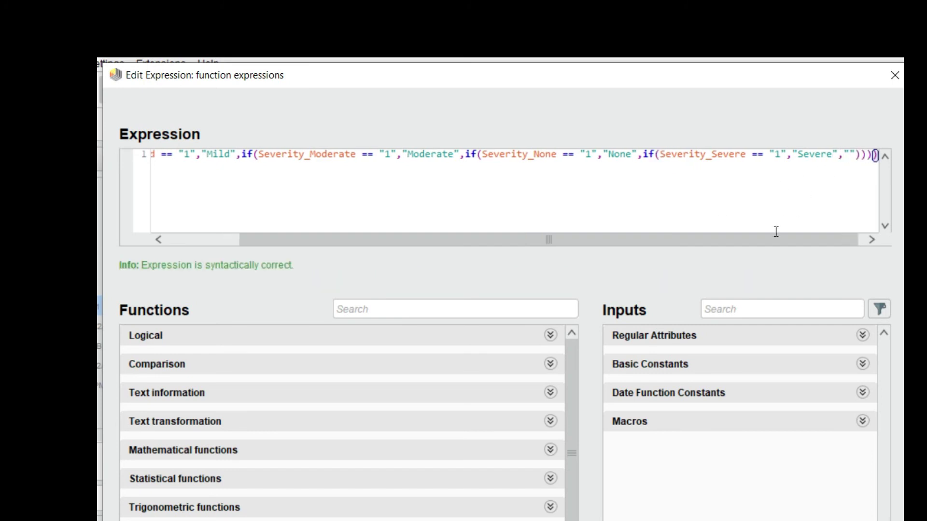
Apply the prediction expression and parameter list, dismiss the error notice, and run the process.
{"action": "left_click_drag", "start_coordinate": [755, 247], "coordinate": [594, 262]}
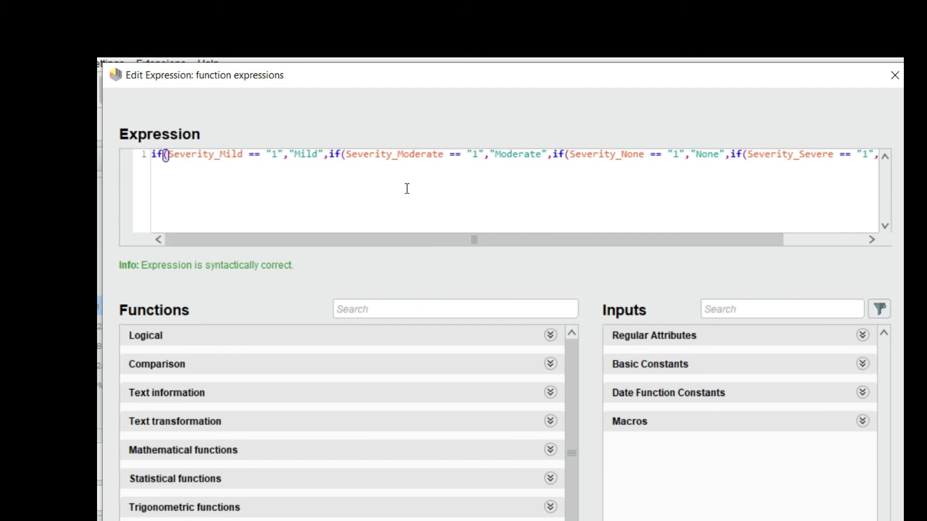
{"action": "left_click_drag", "start_coordinate": [341, 238], "coordinate": [499, 243]}
{"action": "left_click_drag", "start_coordinate": [499, 172], "coordinate": [308, 174]}
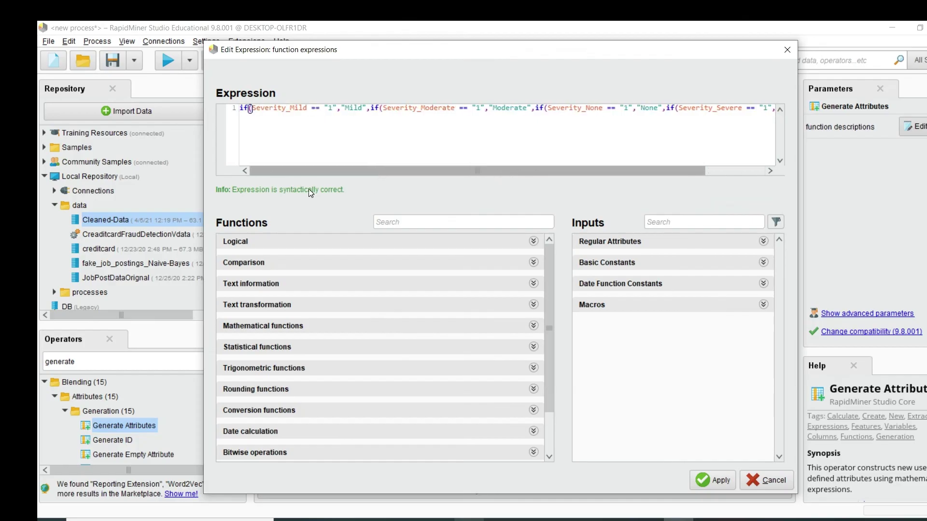
{"action": "left_click", "coordinate": [711, 480]}
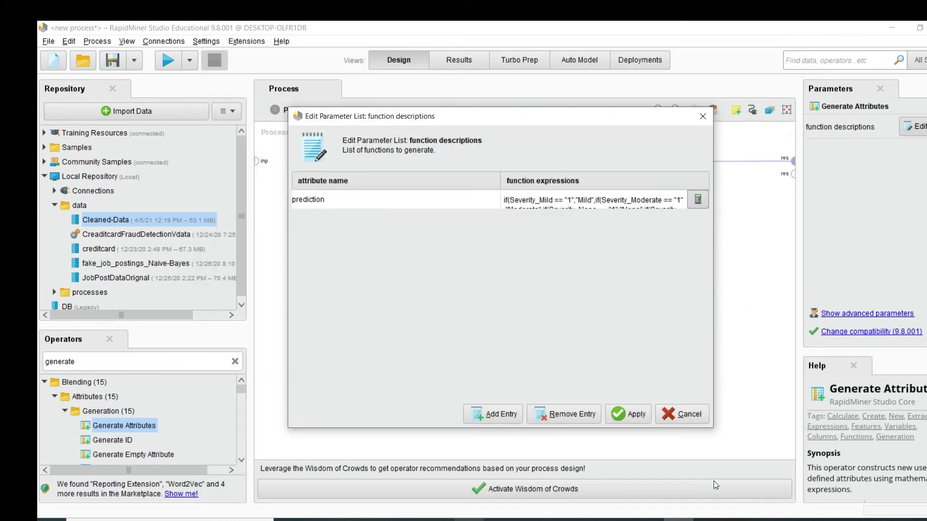
{"action": "left_click", "coordinate": [633, 417]}
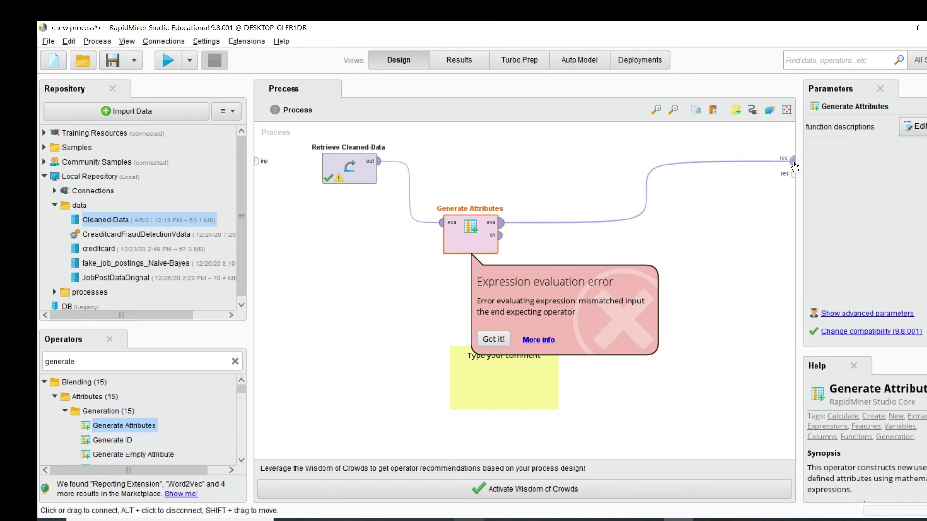
{"action": "left_click", "coordinate": [503, 343]}
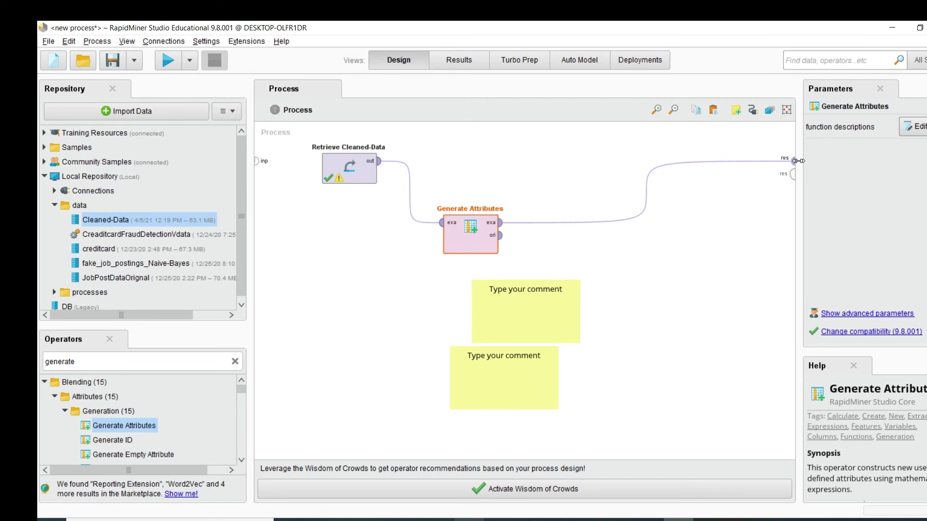
{"action": "left_click", "coordinate": [168, 61]}
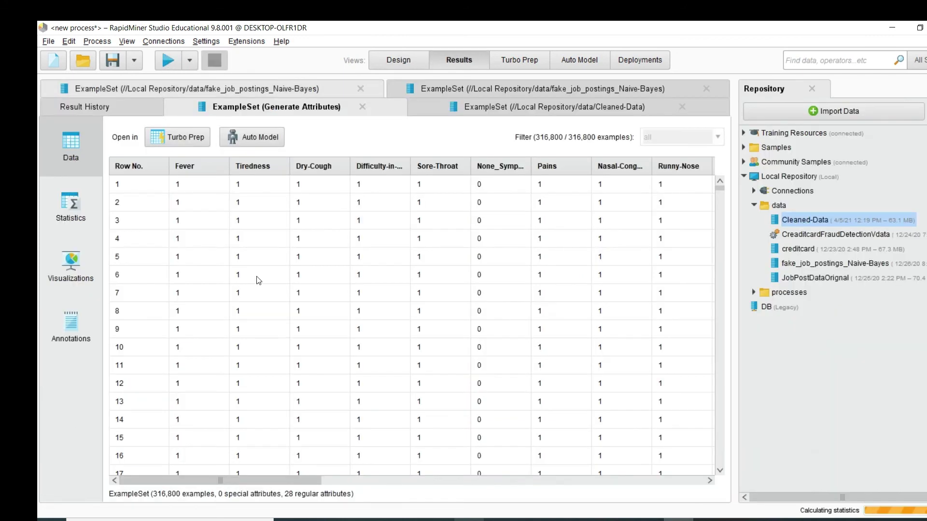
{"action": "left_click_drag", "start_coordinate": [287, 478], "coordinate": [689, 481]}
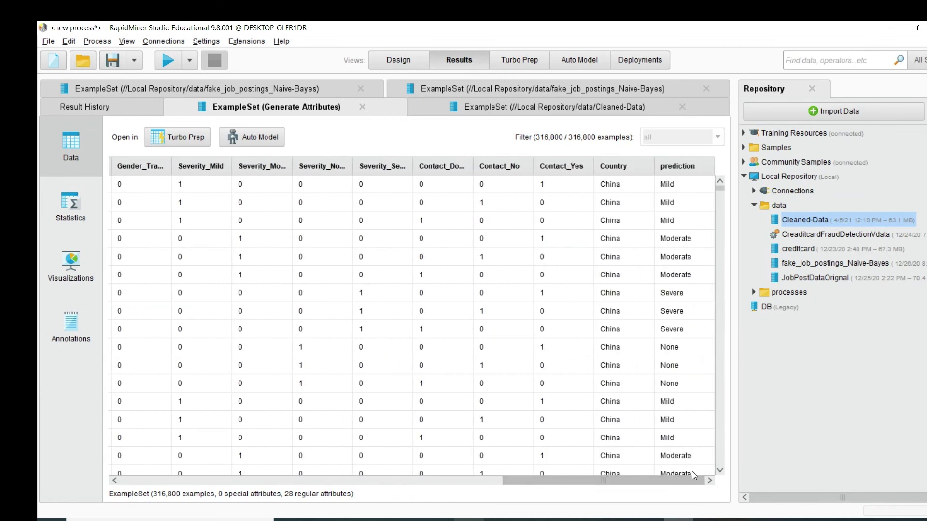
{"action": "left_click", "coordinate": [683, 184]}
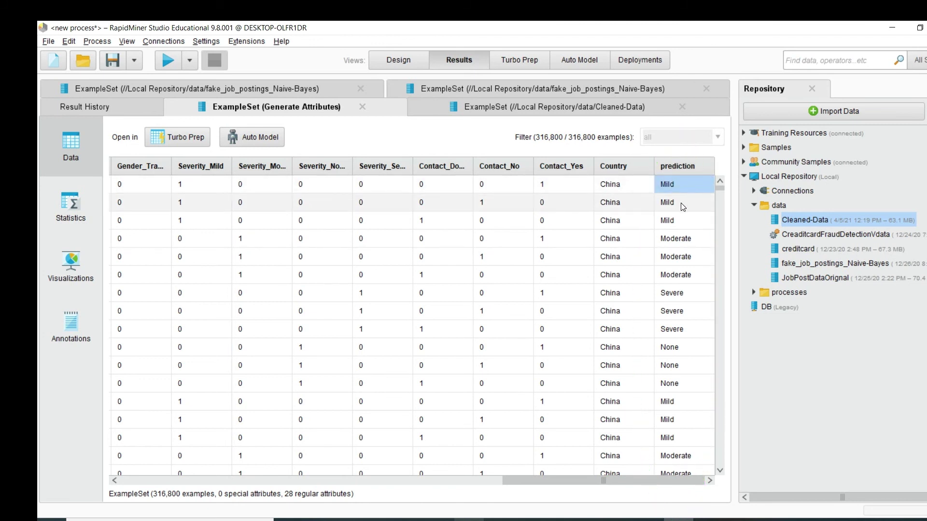
{"action": "left_click", "coordinate": [673, 241]}
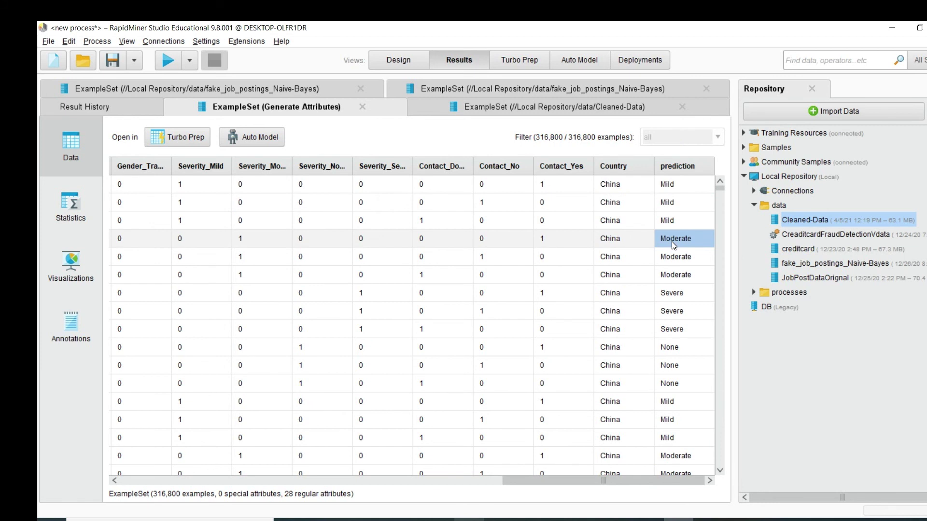
{"action": "left_click", "coordinate": [674, 293]}
{"action": "left_click", "coordinate": [671, 366]}
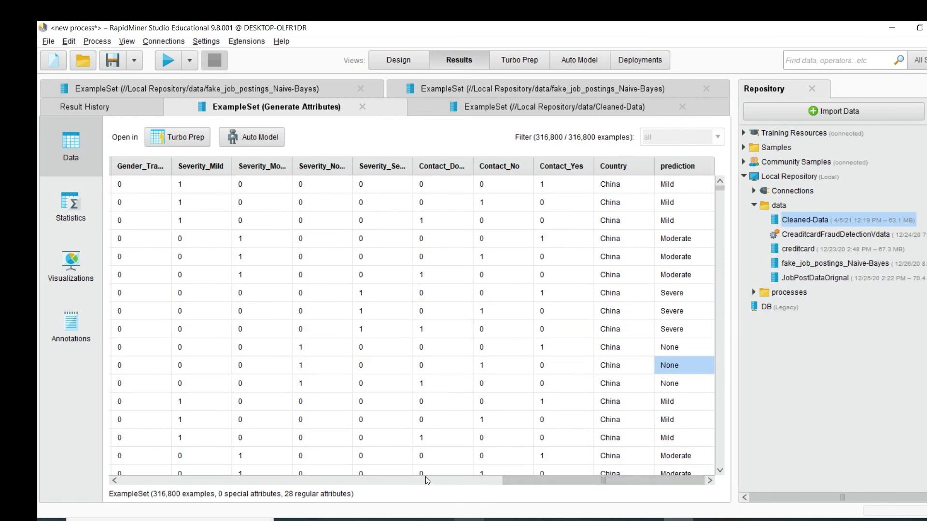
{"action": "left_click_drag", "start_coordinate": [511, 481], "coordinate": [697, 471]}
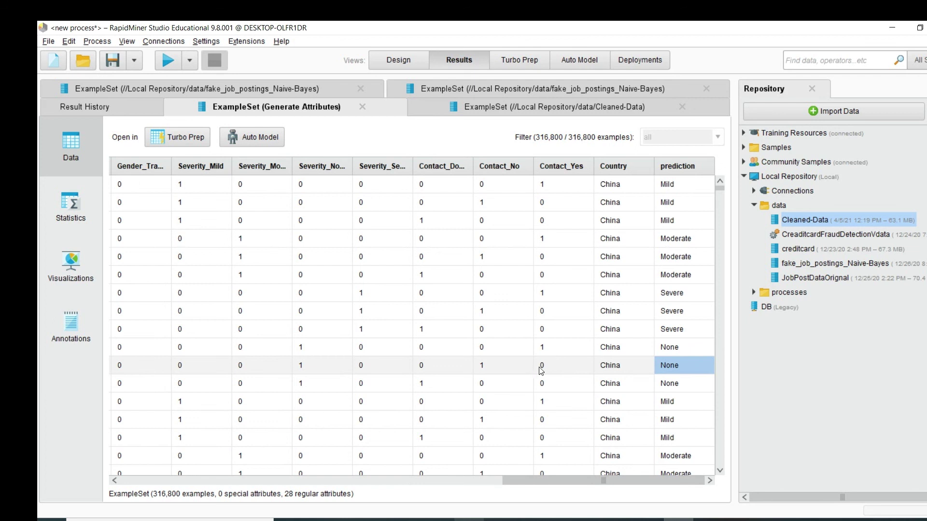